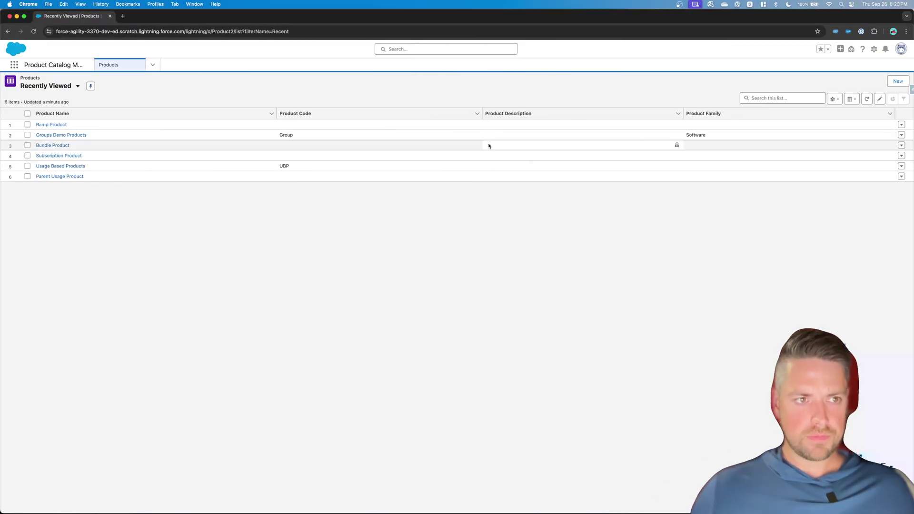
Step: Sort the recently viewed products by Product Code in ascending order
left_click(435, 117)
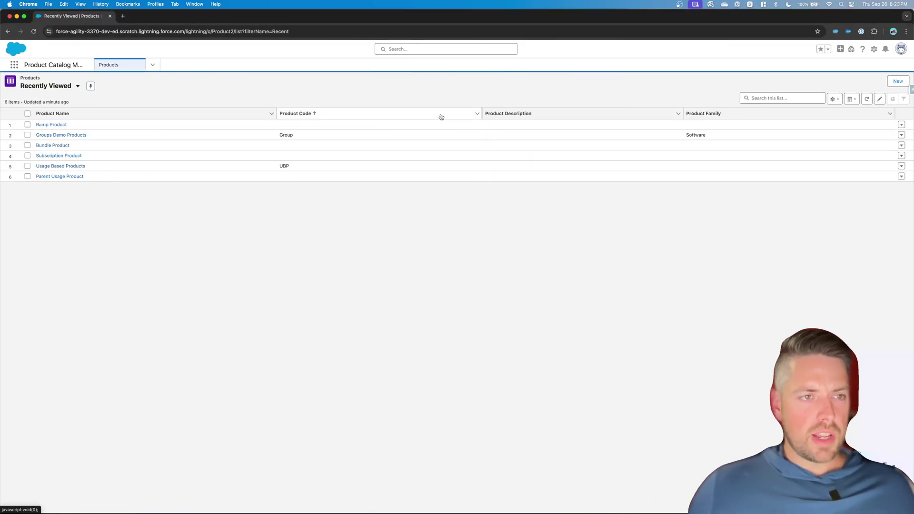
Step: Create and save the active product 'Demo Ramp Product', available from 2 September 2024
left_click(895, 82)
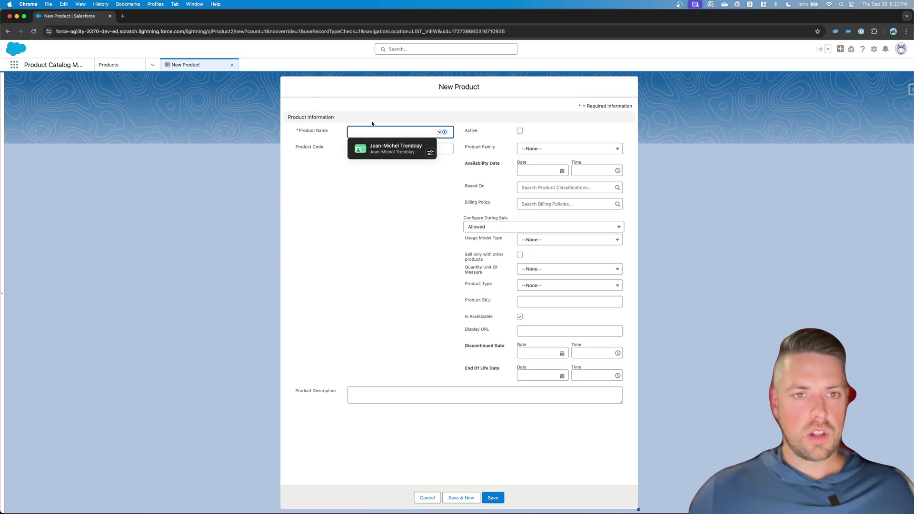
type("Demo ra")
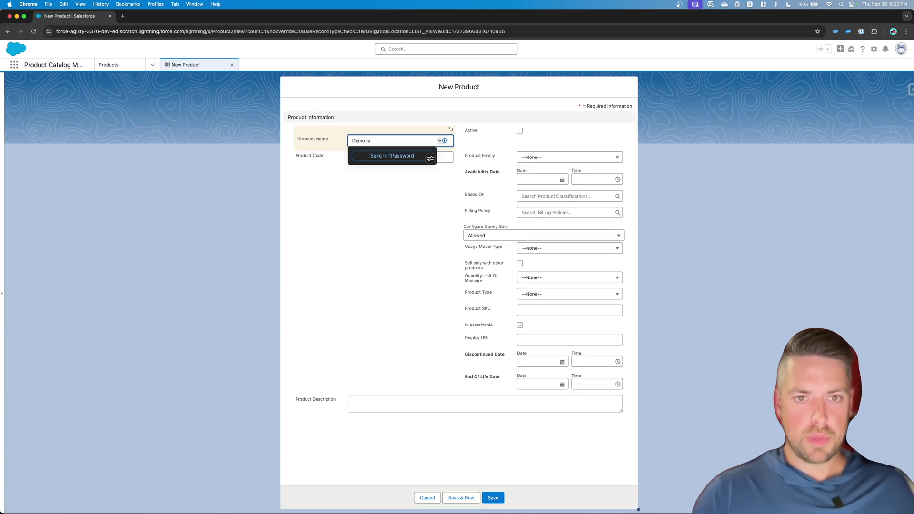
type("mamp Productr")
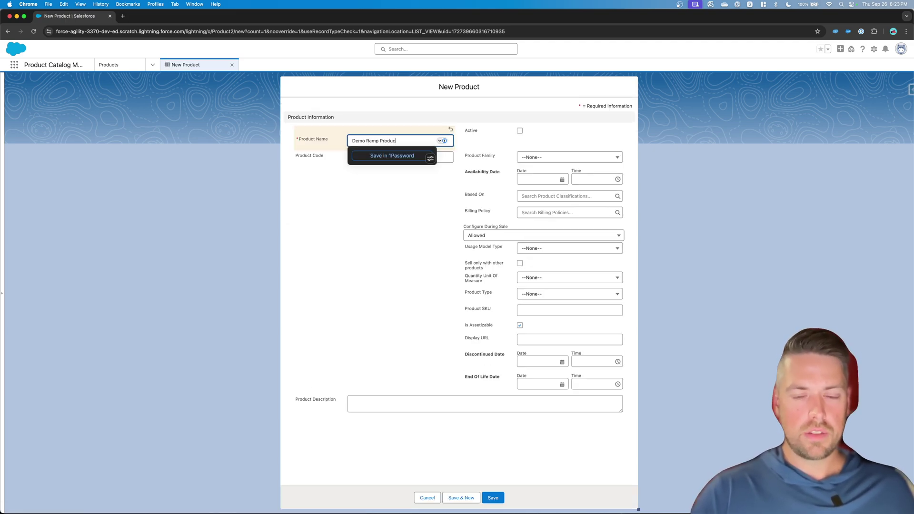
key("Tab")
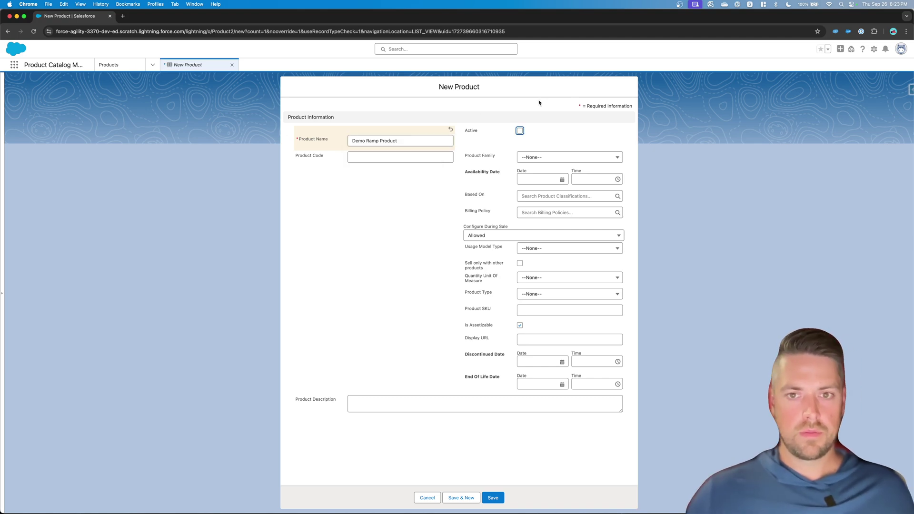
left_click(520, 130)
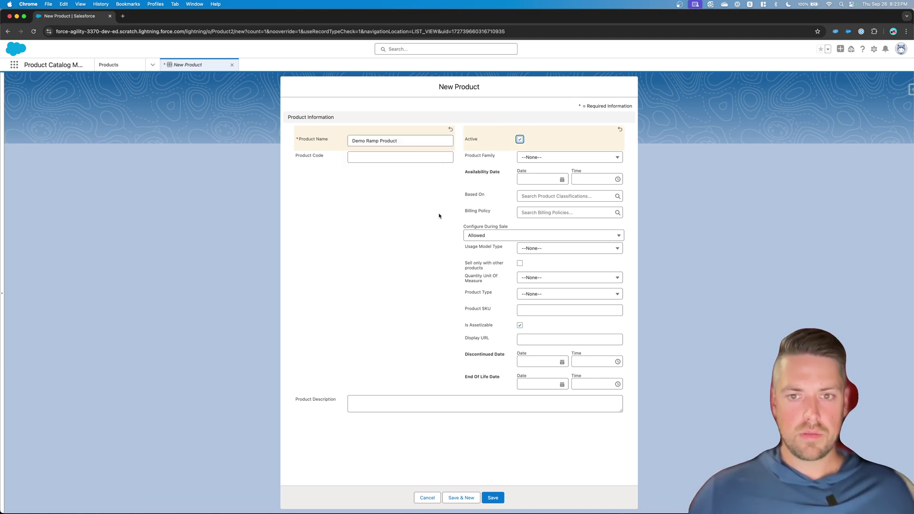
left_click(538, 179)
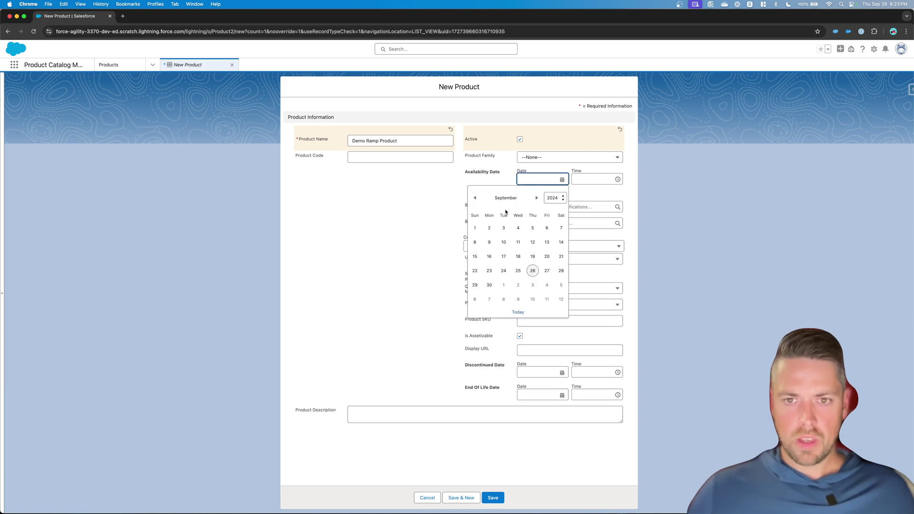
left_click(488, 229)
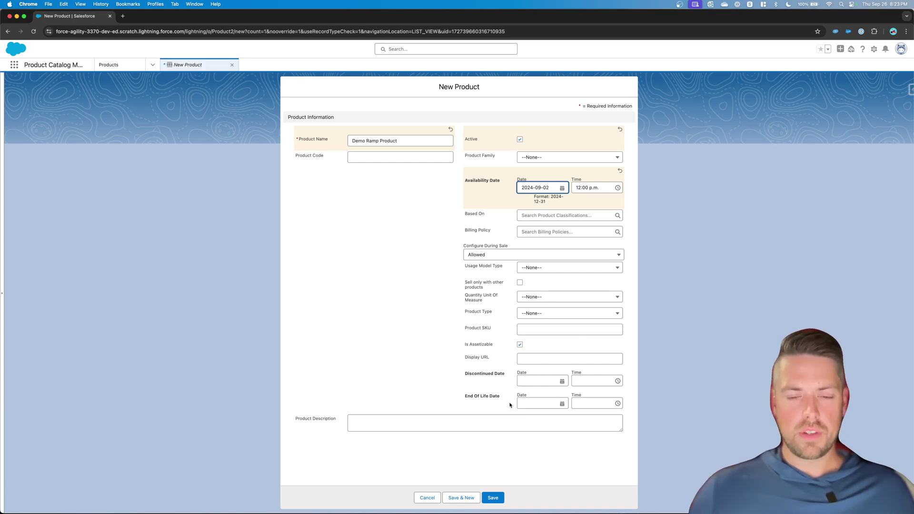
left_click(492, 498)
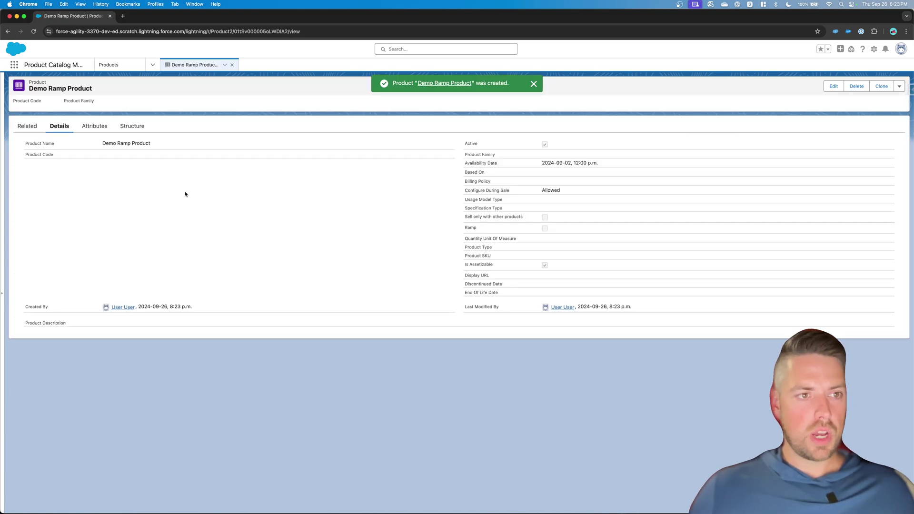
Step: In Related records, add a Yearly selling model option using Default Proration Policy
left_click(40, 127)
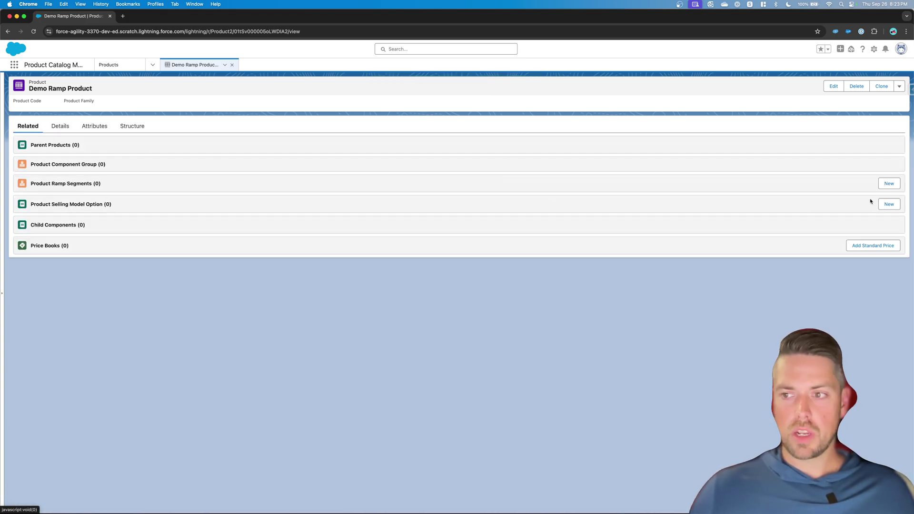
left_click(887, 204)
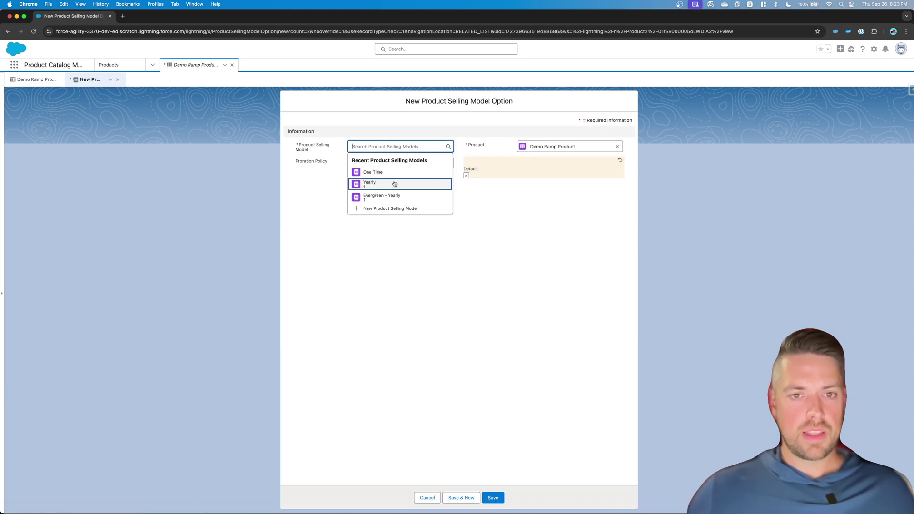
left_click(394, 184)
left_click(379, 171)
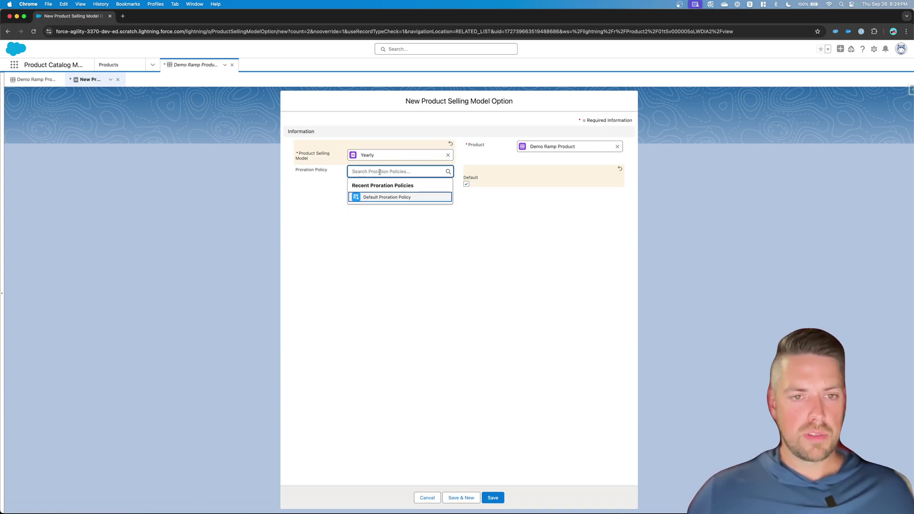
left_click(385, 199)
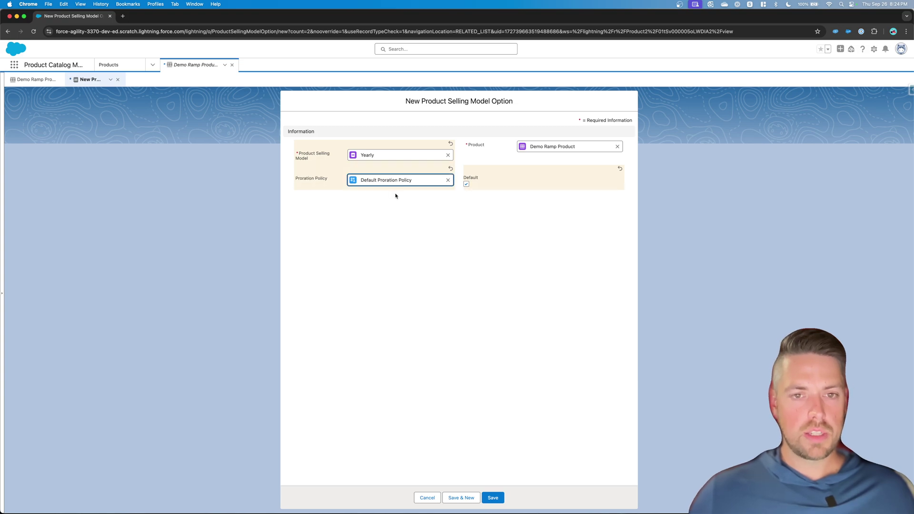
left_click(493, 498)
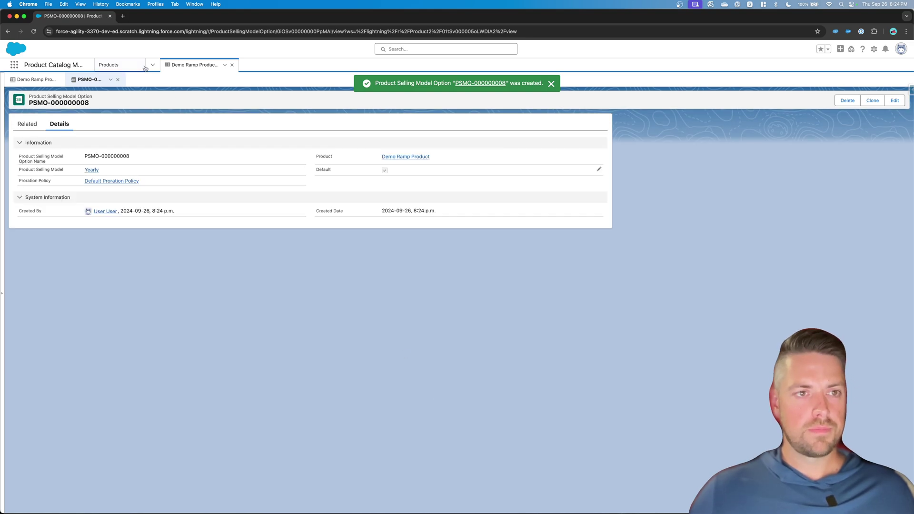
Step: Review Ramp Product's related records, close it, and return to Demo Ramp Product
left_click(127, 68)
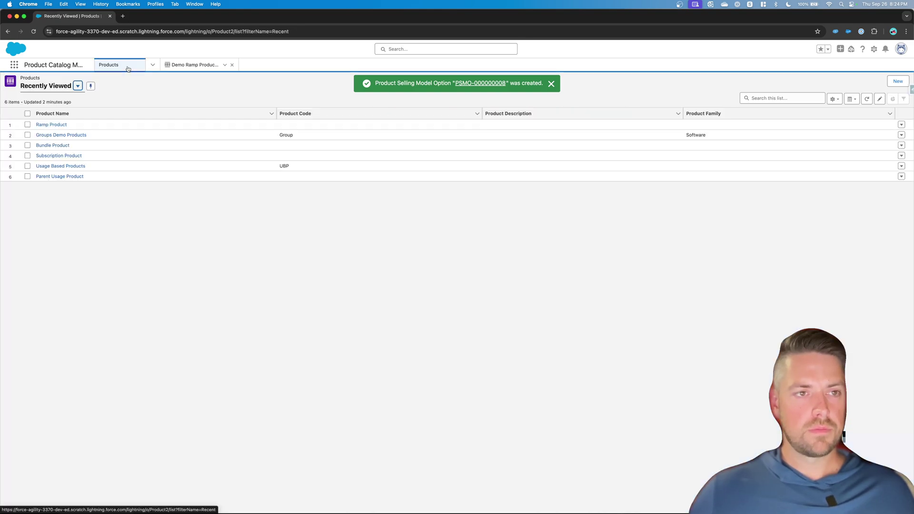
left_click(43, 124)
left_click(26, 126)
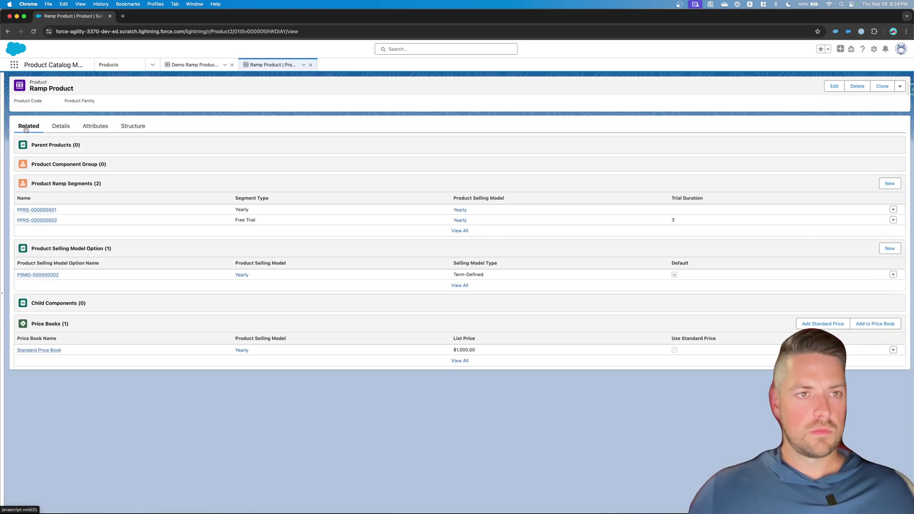
left_click(310, 65)
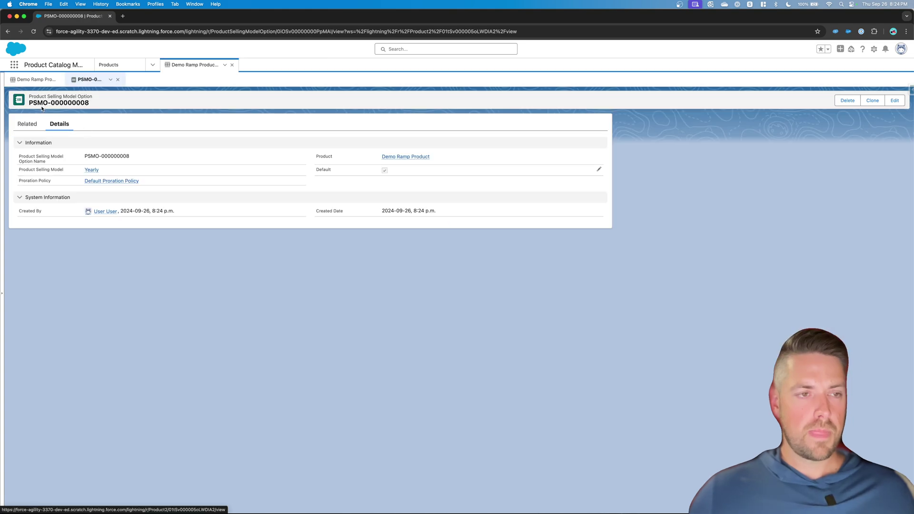
left_click(38, 88)
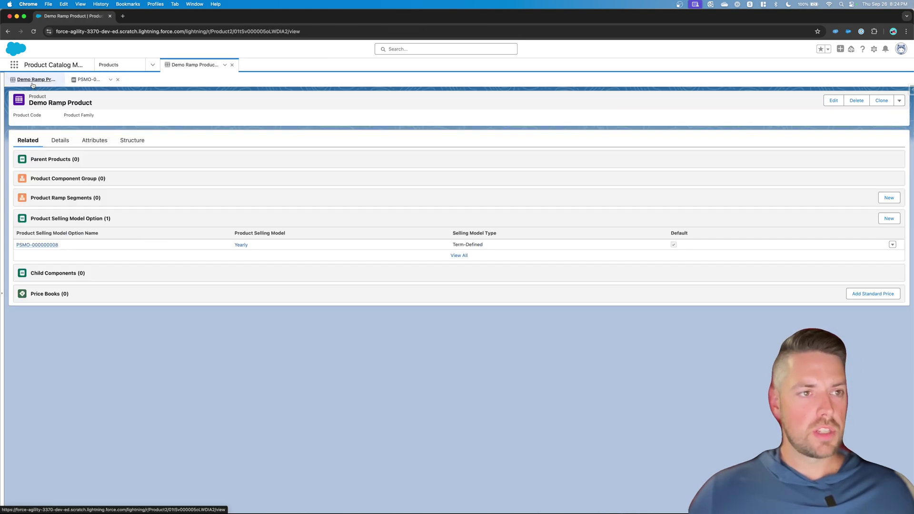
Step: Add a $1,000.00 Standard Price Book entry tied to the Yearly selling model
left_click(863, 292)
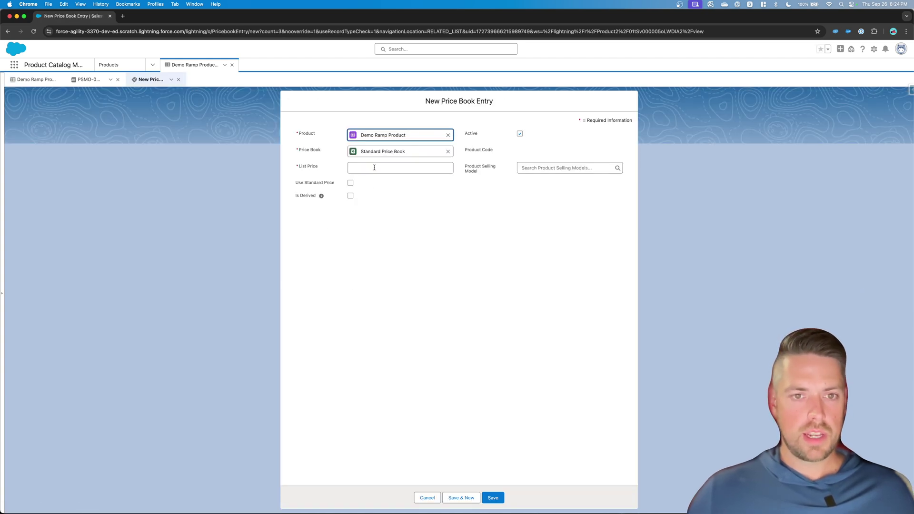
left_click(376, 168)
type("1000")
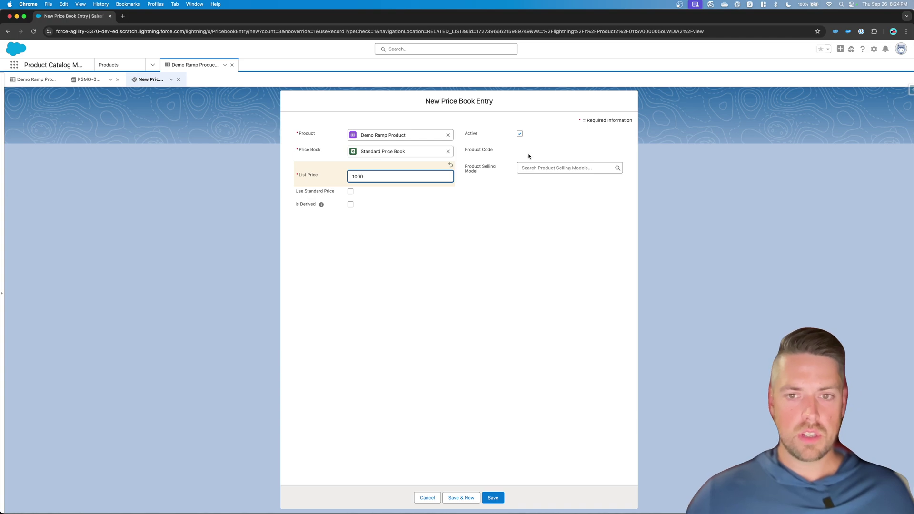
left_click(540, 167)
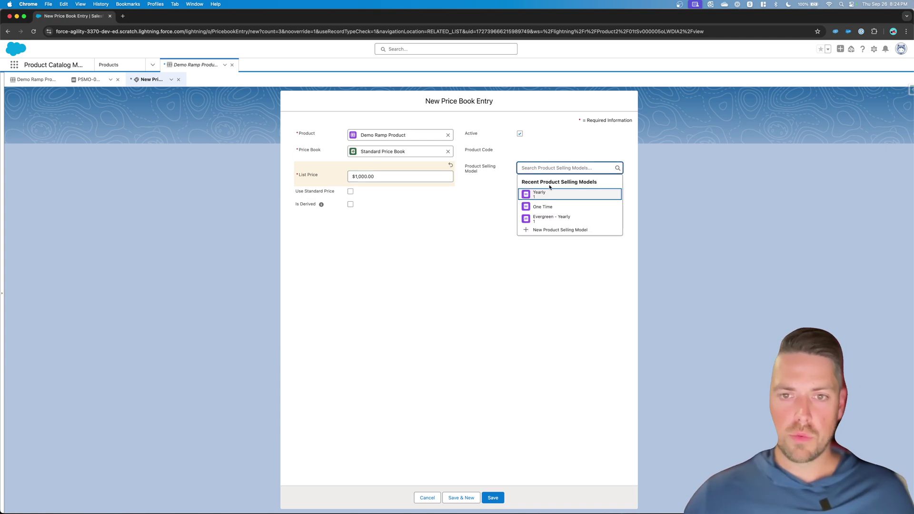
left_click(551, 193)
left_click(498, 498)
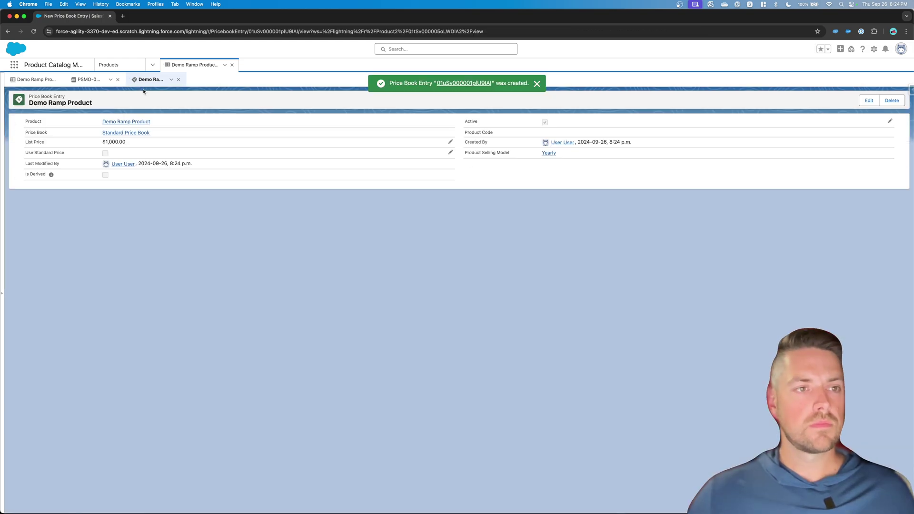
left_click(37, 80)
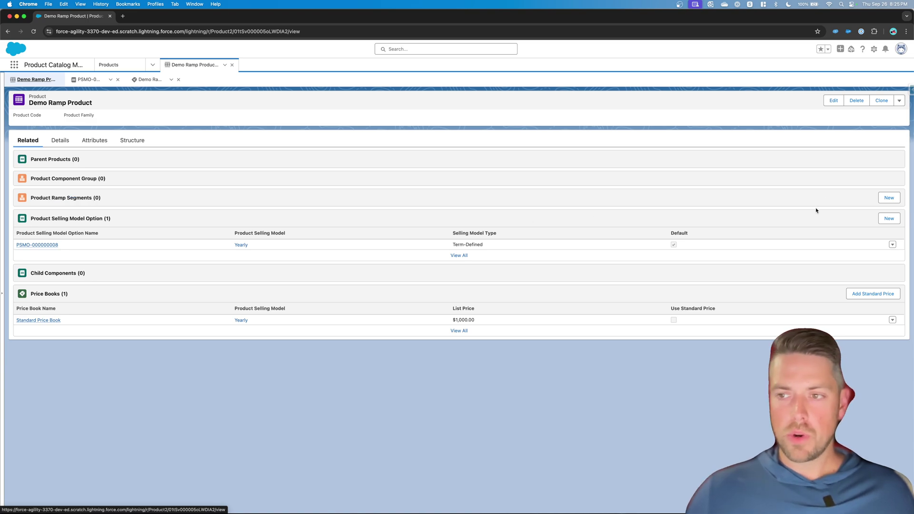
Step: Create a Yearly ramp segment using the Yearly selling model for Demo Ramp Product
left_click(881, 198)
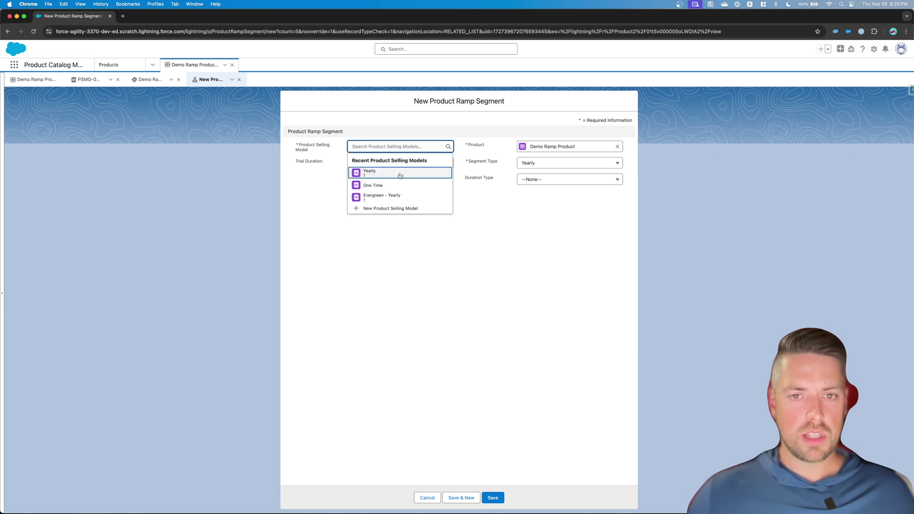
left_click(395, 174)
left_click(382, 171)
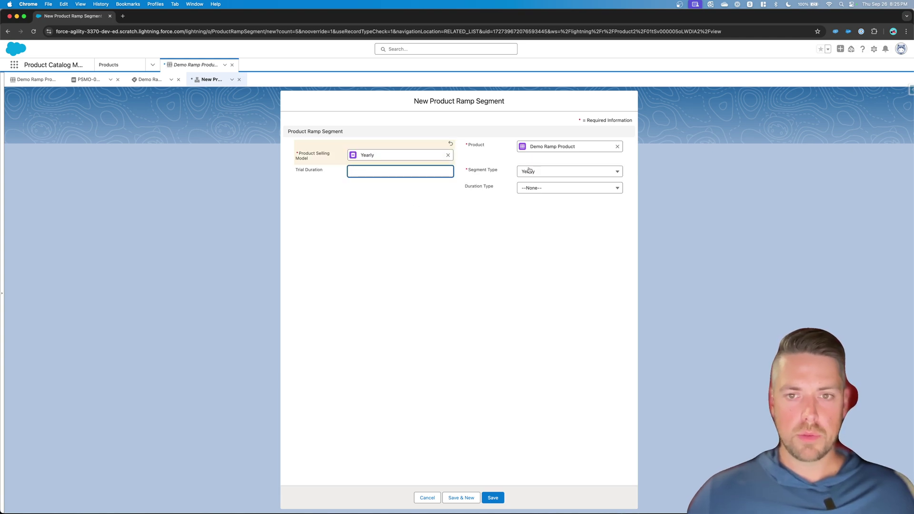
left_click(493, 498)
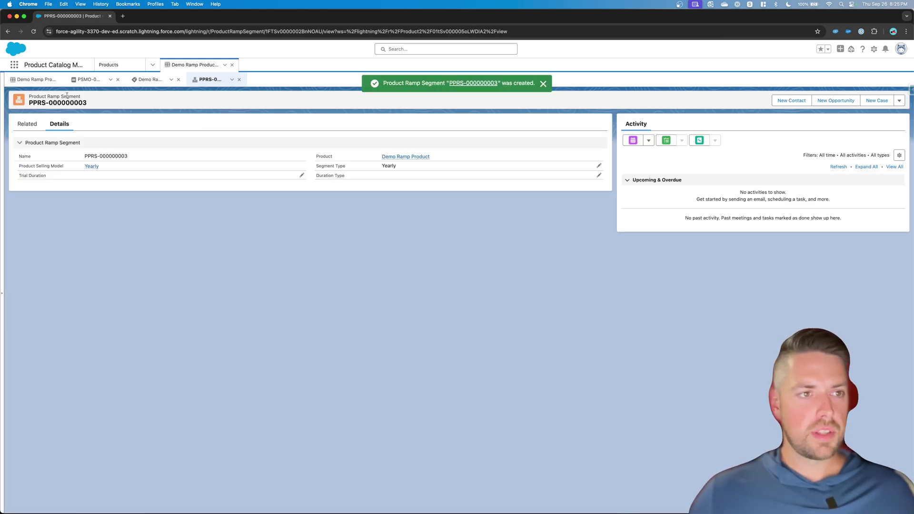
left_click(43, 81)
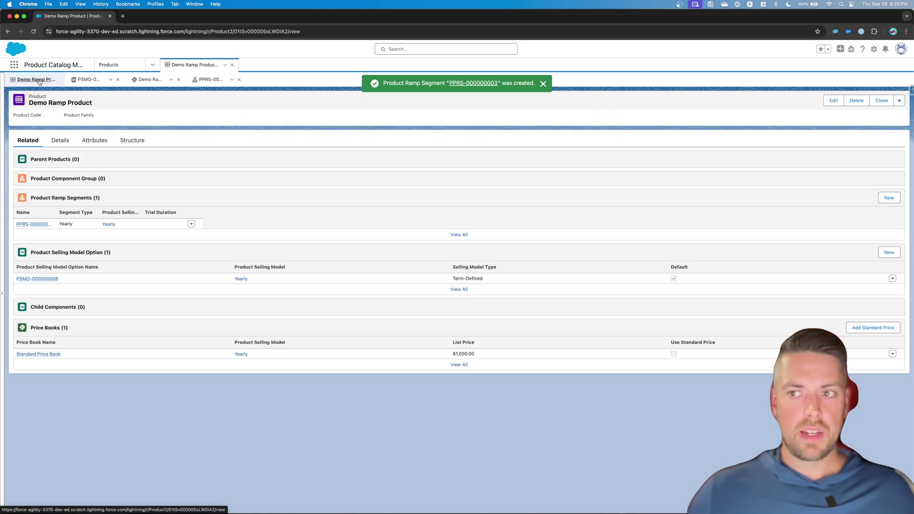
Step: Save a Free Trial ramp segment of 3 Months on the Yearly selling model
left_click(887, 198)
left_click(370, 143)
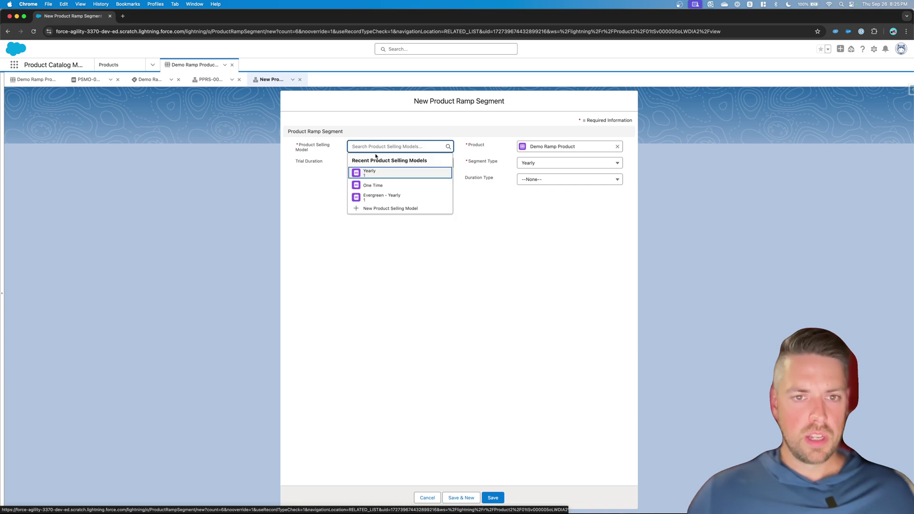
left_click(372, 173)
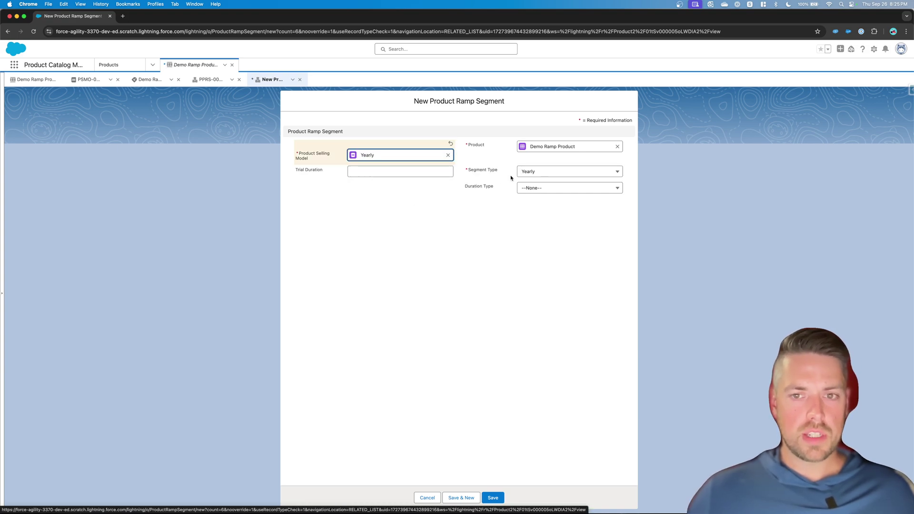
left_click(541, 171)
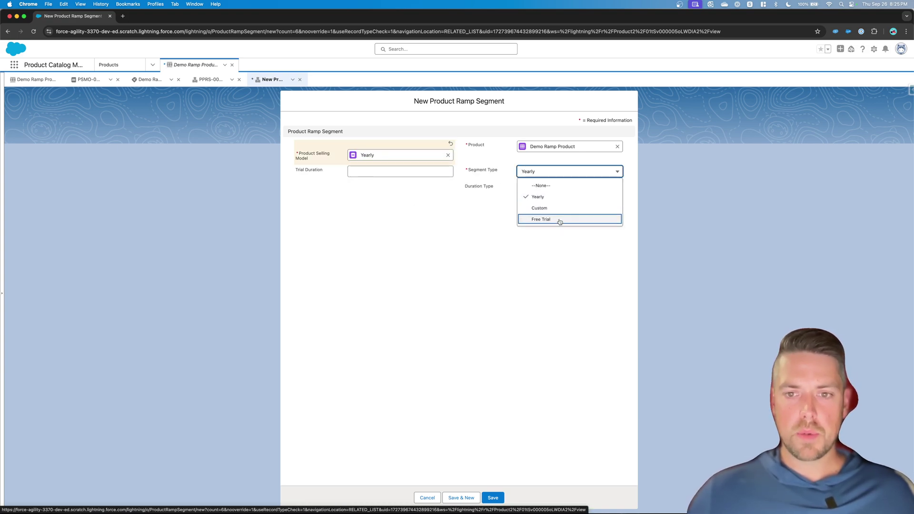
left_click(541, 219)
left_click(543, 198)
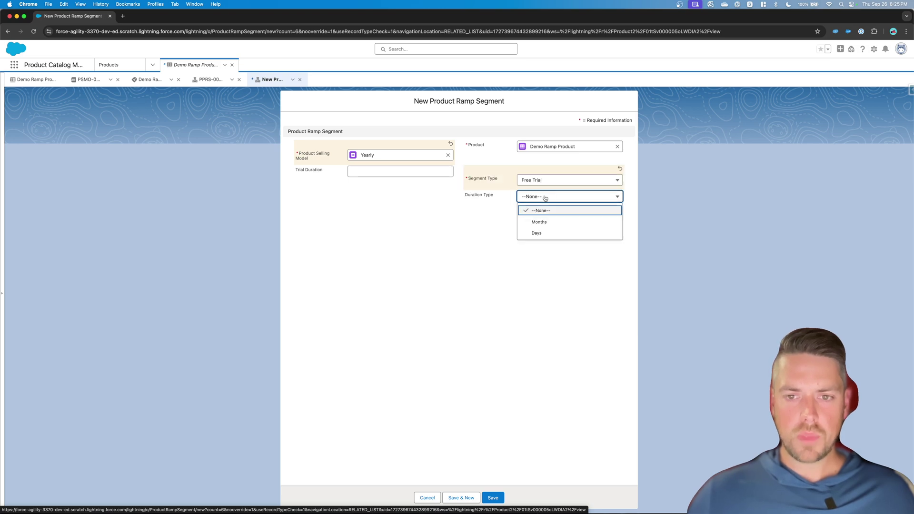
left_click(575, 232)
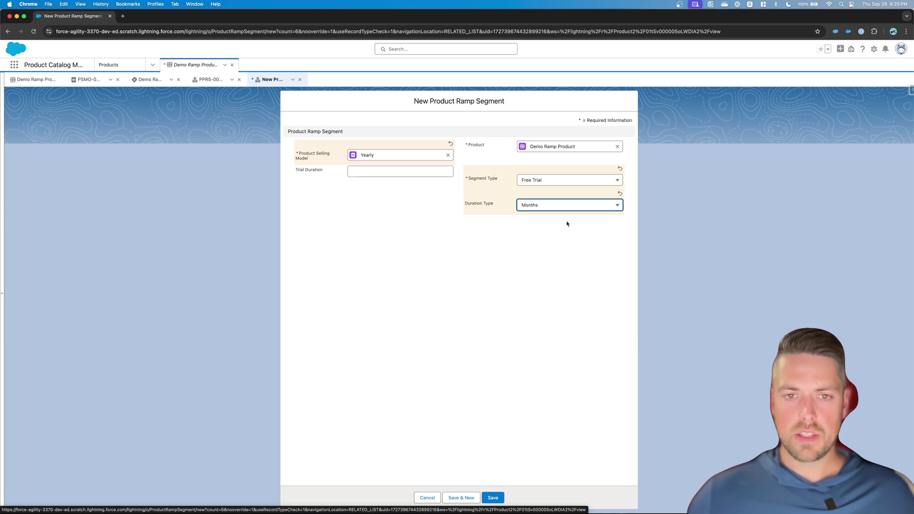
left_click(365, 172)
type("3")
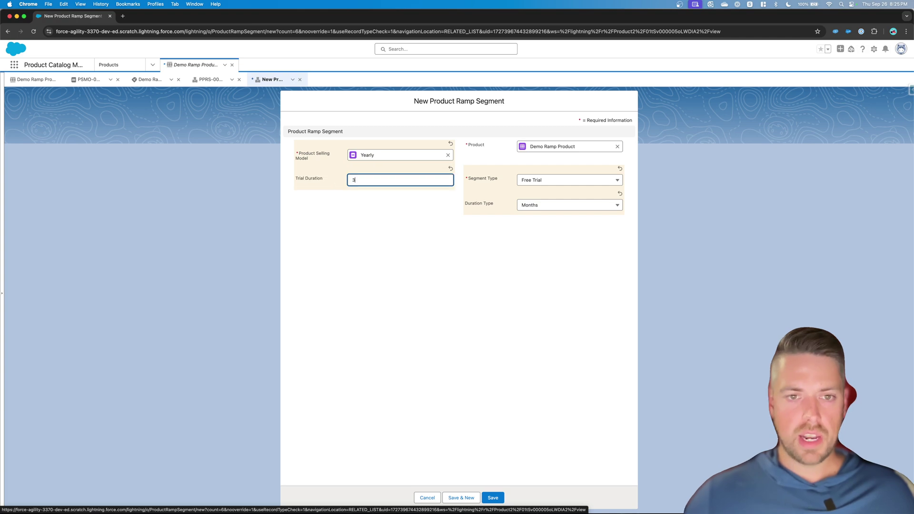
left_click(409, 256)
left_click(493, 498)
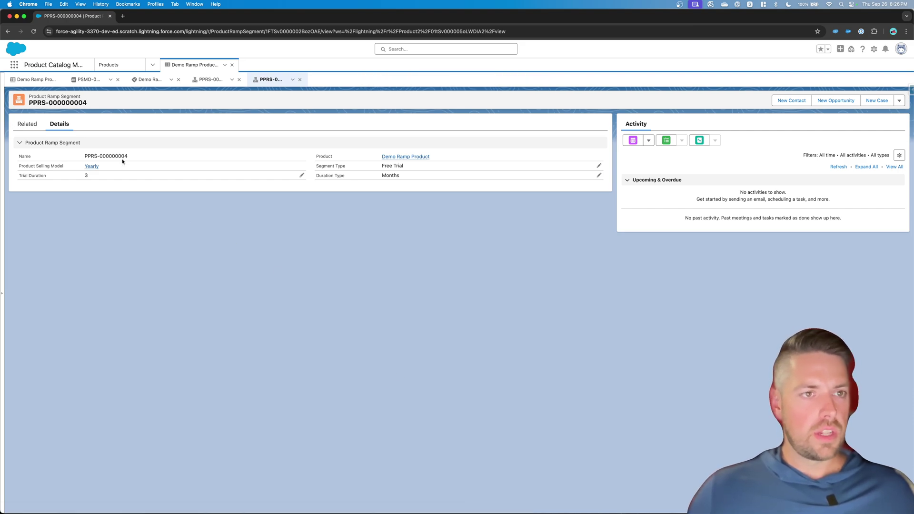
Step: Open the Tesla 2024 catalog's categories from the Catalogs page
left_click(152, 65)
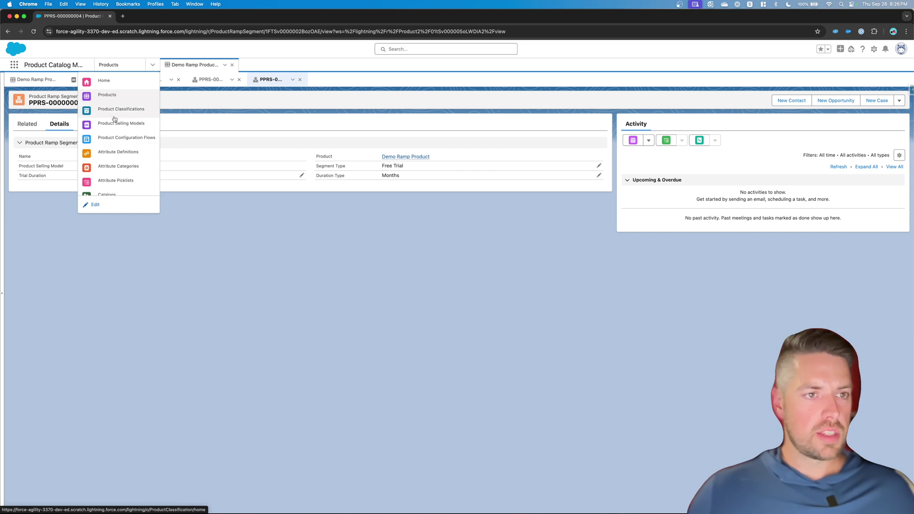
scroll(117, 173, "down", 2)
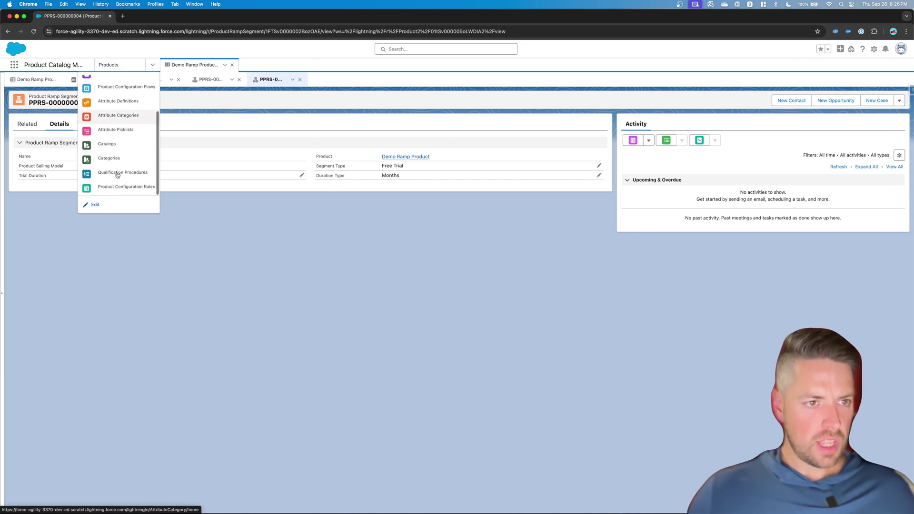
left_click(108, 148)
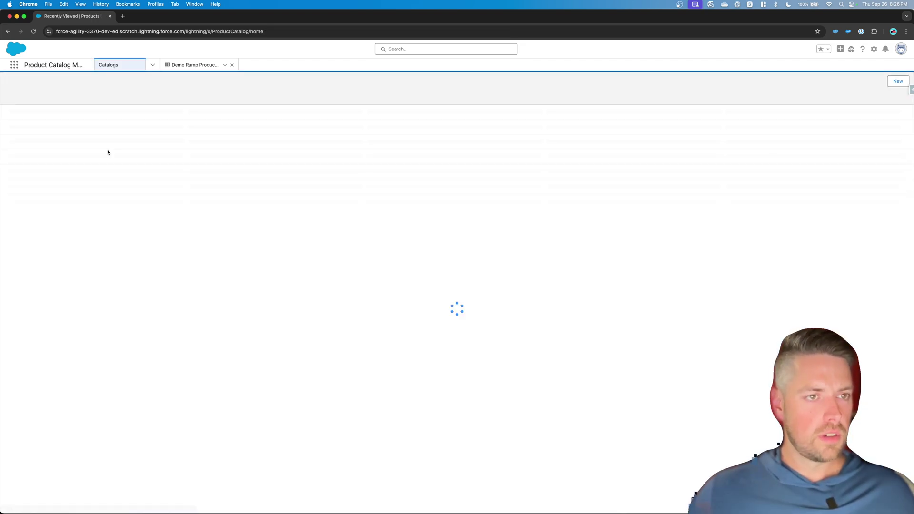
left_click(44, 126)
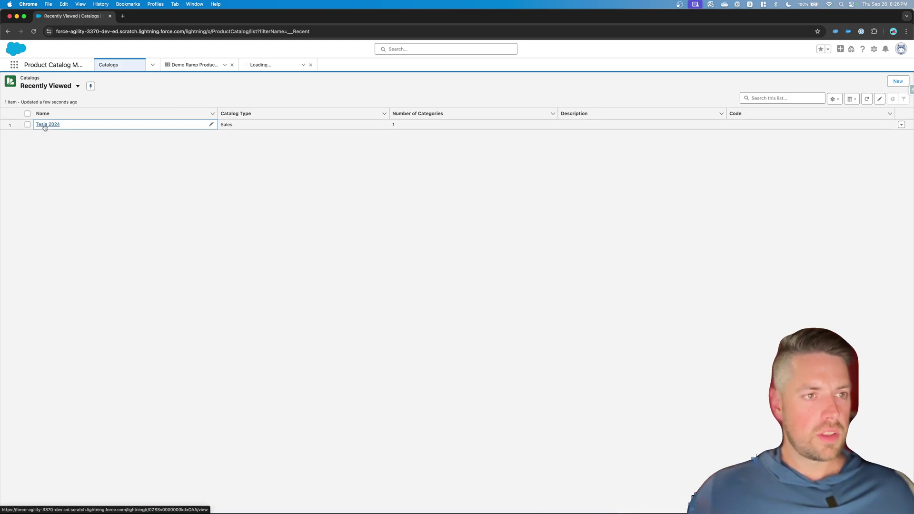
left_click(66, 132)
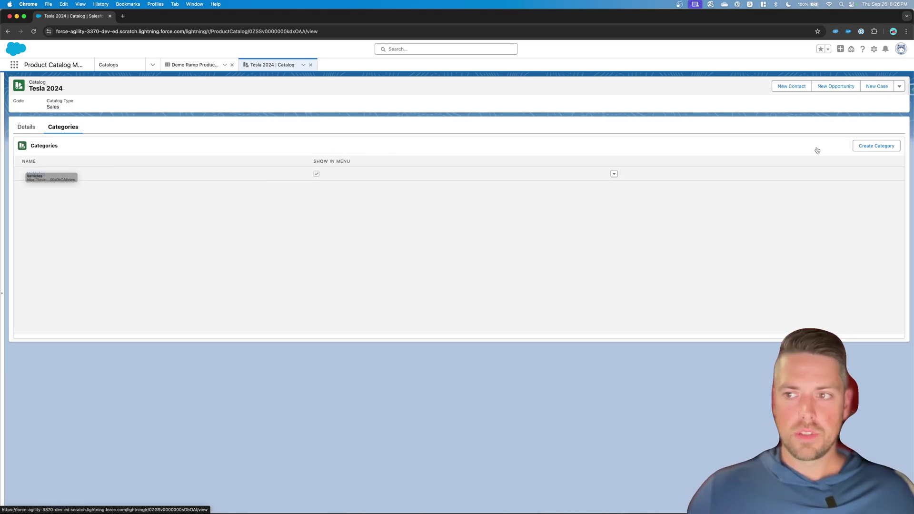
Step: Create the category 'Ramp' with sort order 20 and view its related records
left_click(876, 146)
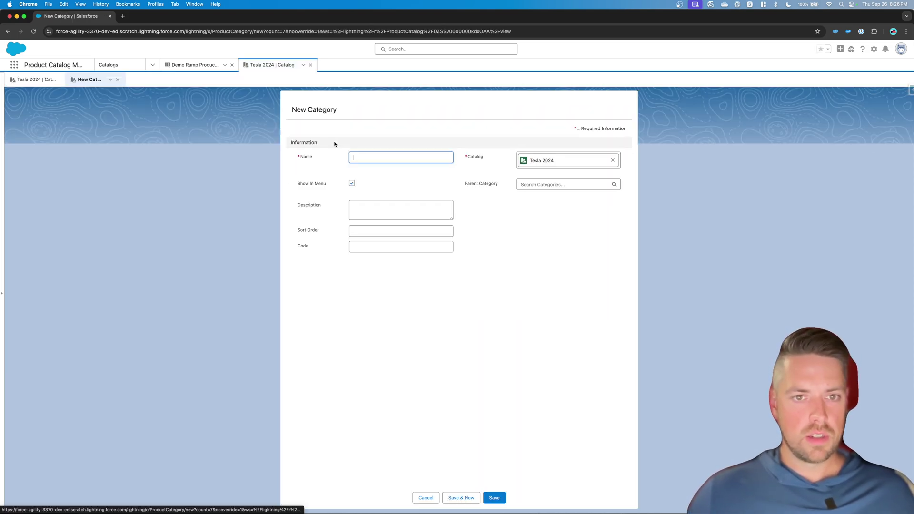
type("Ramp")
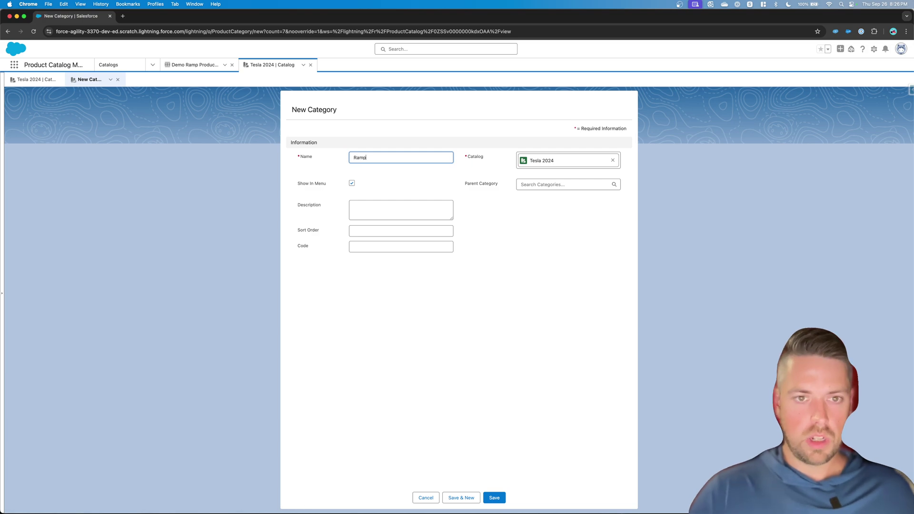
left_click(402, 231)
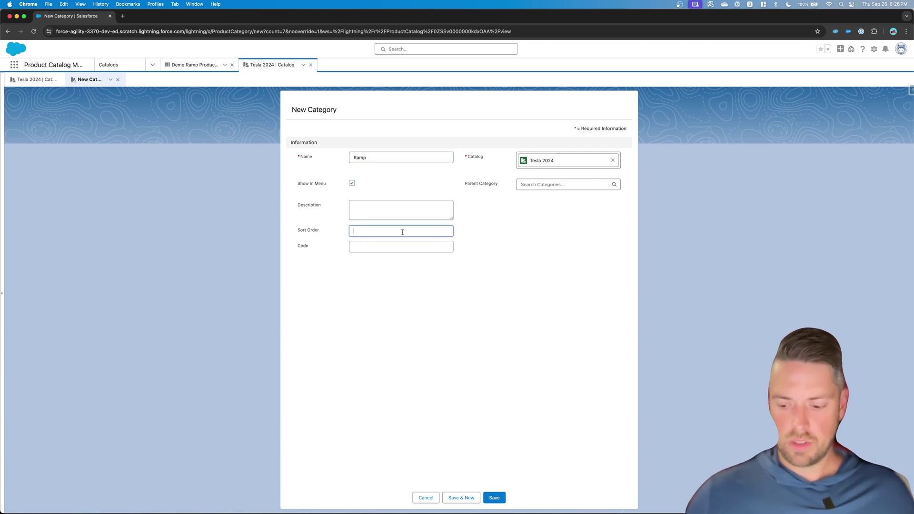
left_click(494, 497)
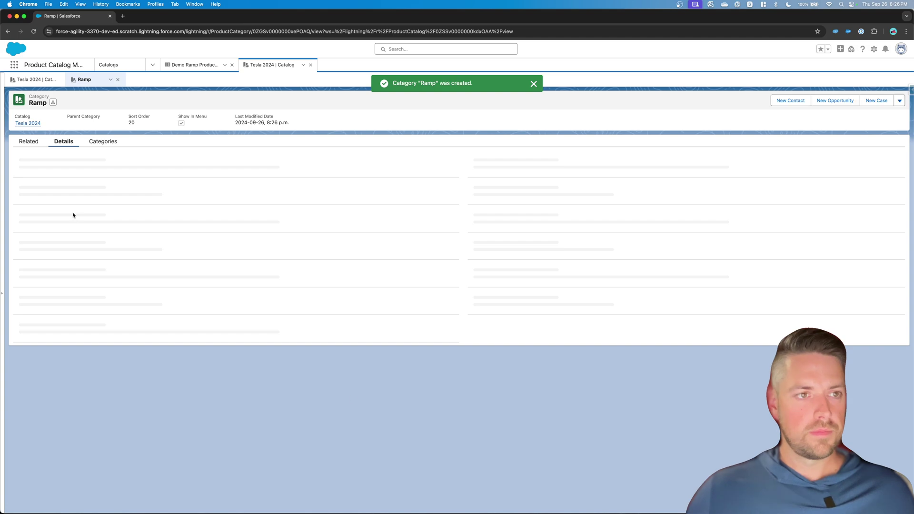
left_click(29, 141)
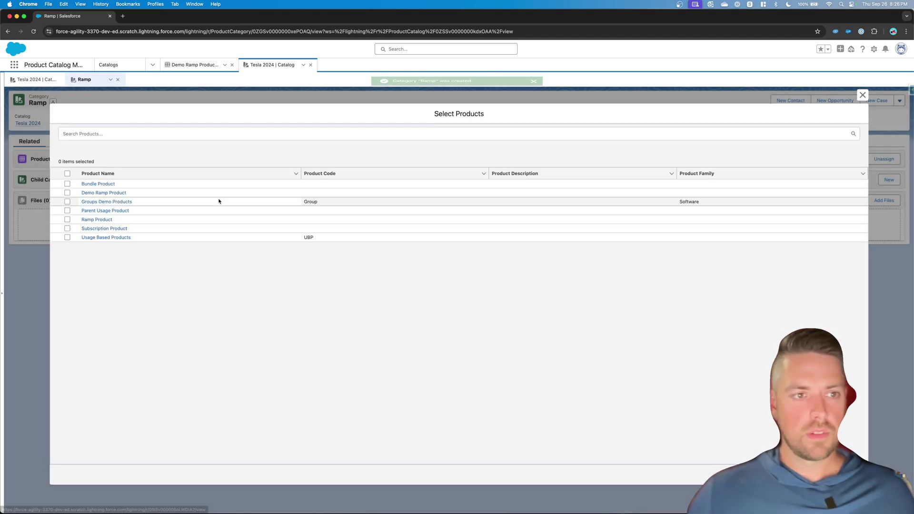
Step: Assign Demo Ramp Product to the Ramp category and dismiss the confirmation
left_click(67, 193)
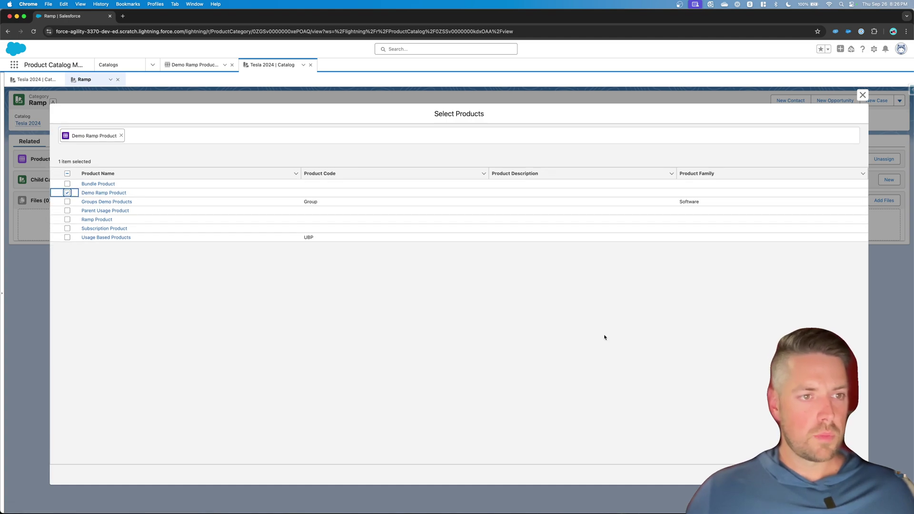
left_click(850, 475)
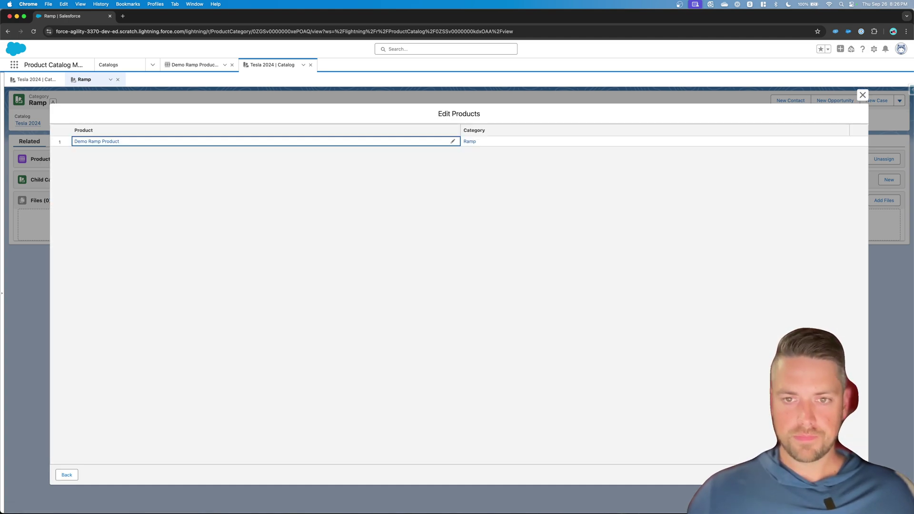
left_click(849, 474)
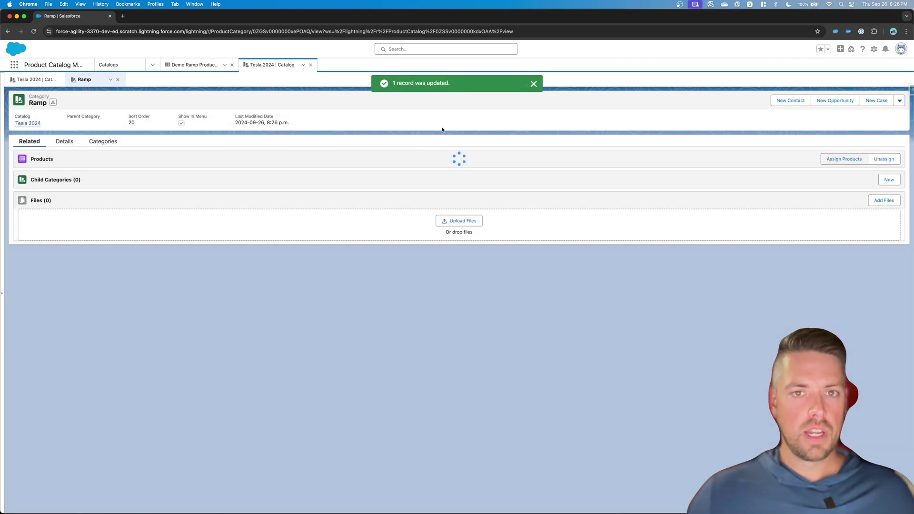
left_click(534, 85)
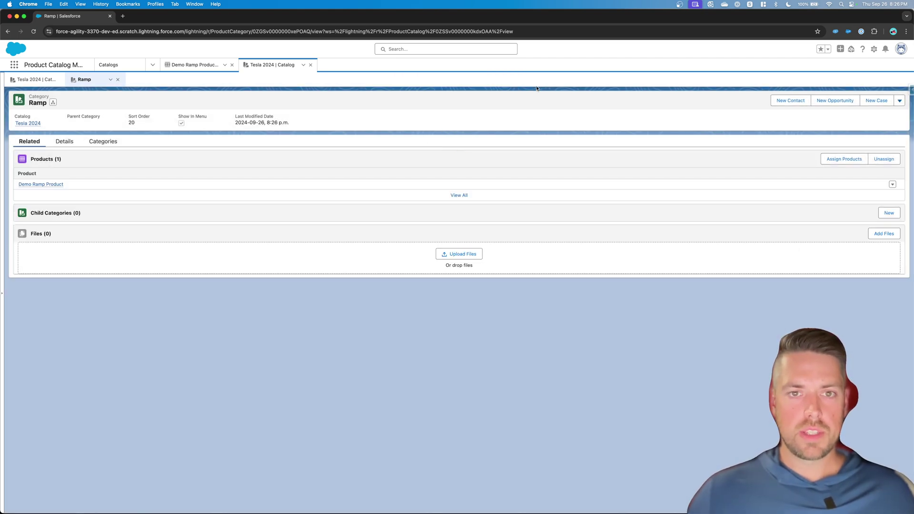
left_click(874, 50)
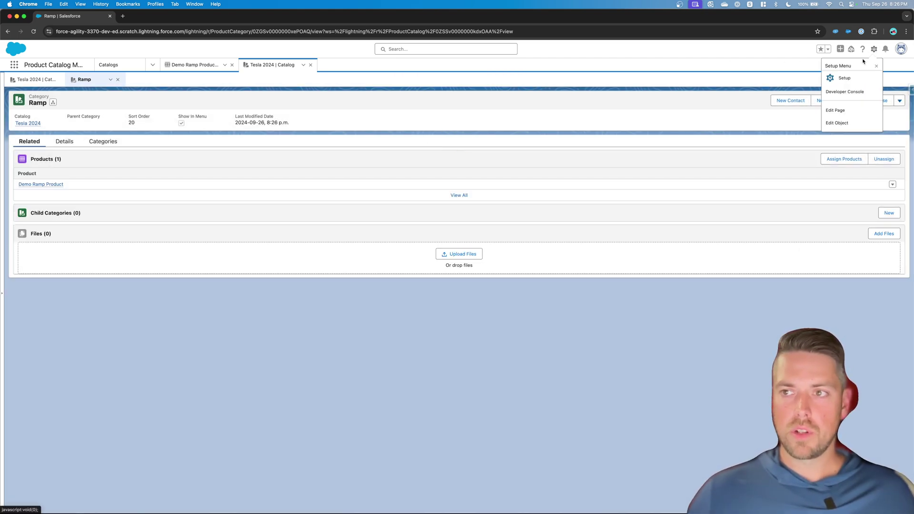
Step: Find Salesforce Pricing Setup via 'pricing', confirm a data sync, then return to Ramp
left_click(844, 77)
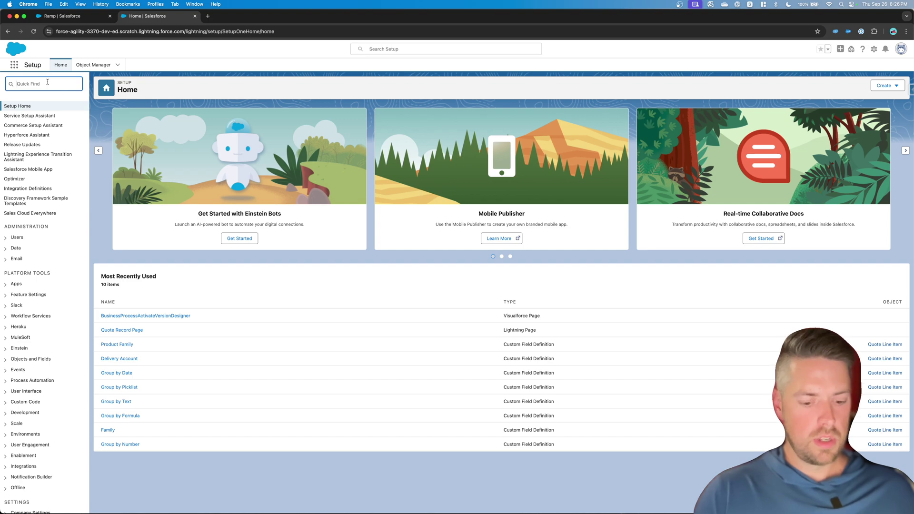
type("pricingh")
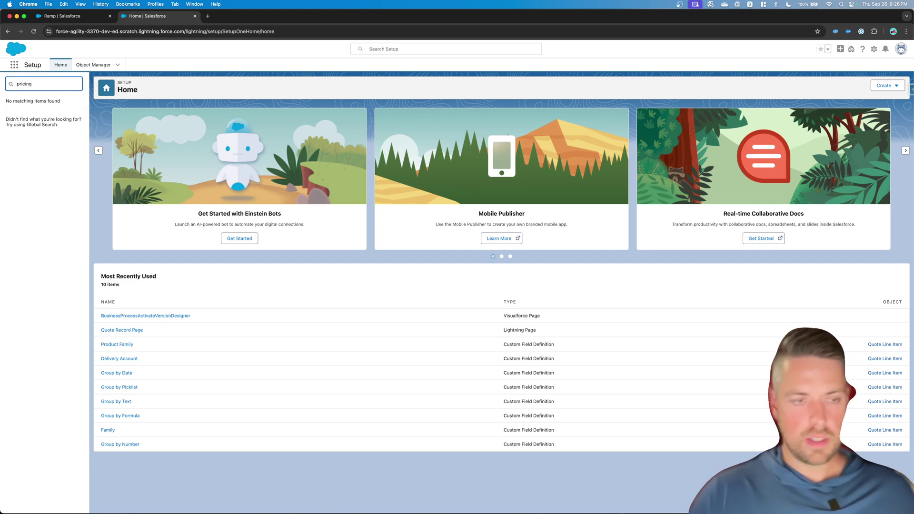
left_click(47, 161)
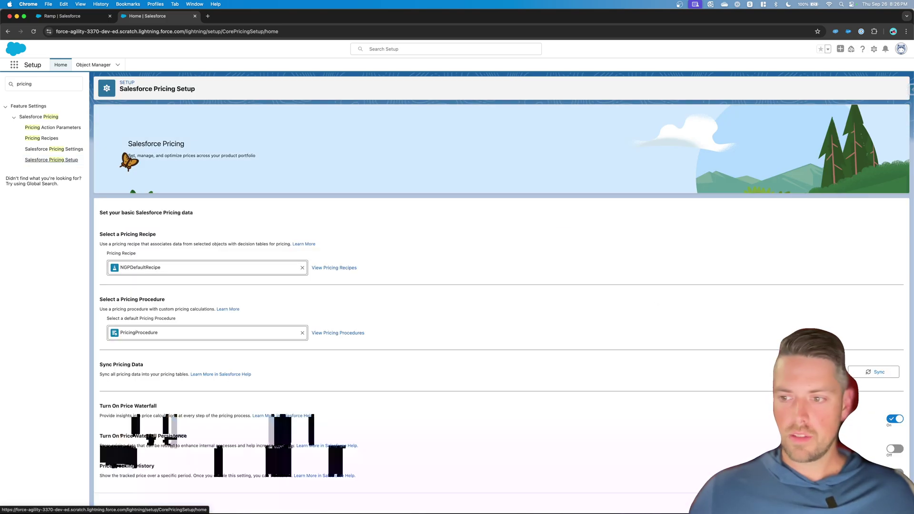
left_click(865, 374)
left_click(506, 291)
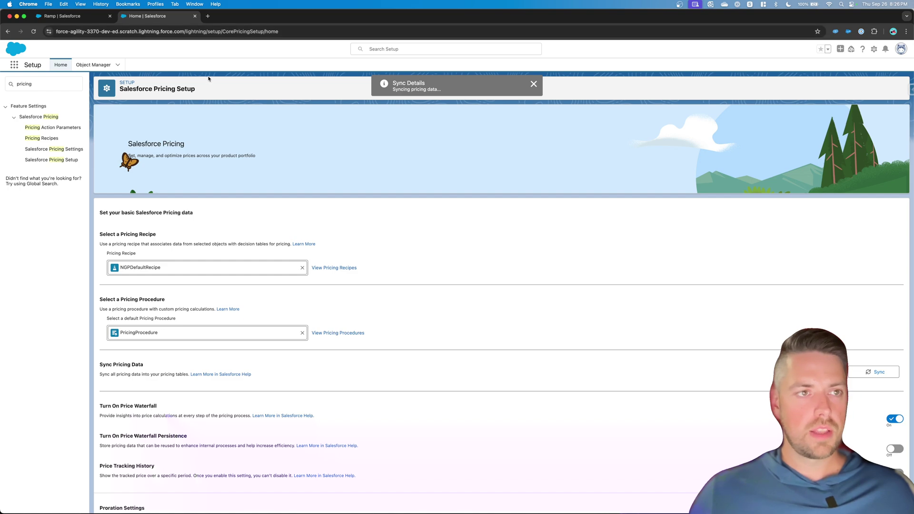
left_click(78, 18)
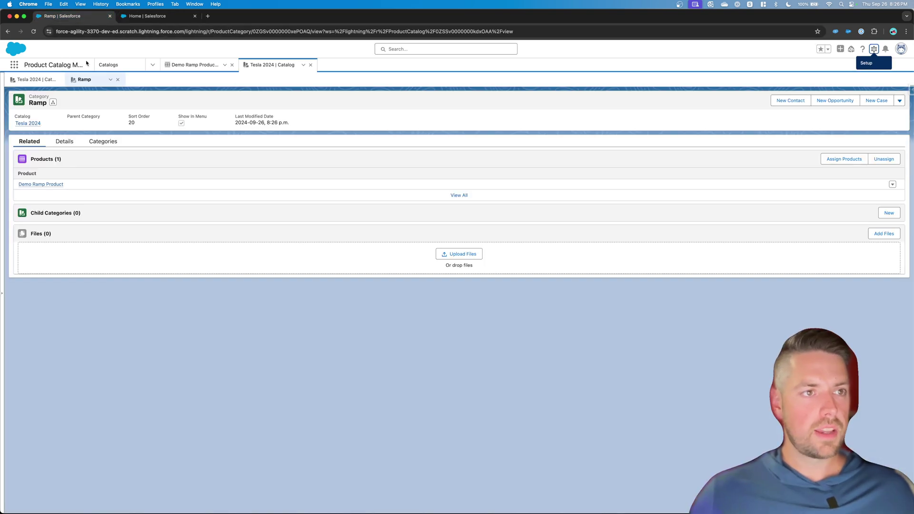
Step: Go to the Quotes list through the app launcher
left_click(14, 69)
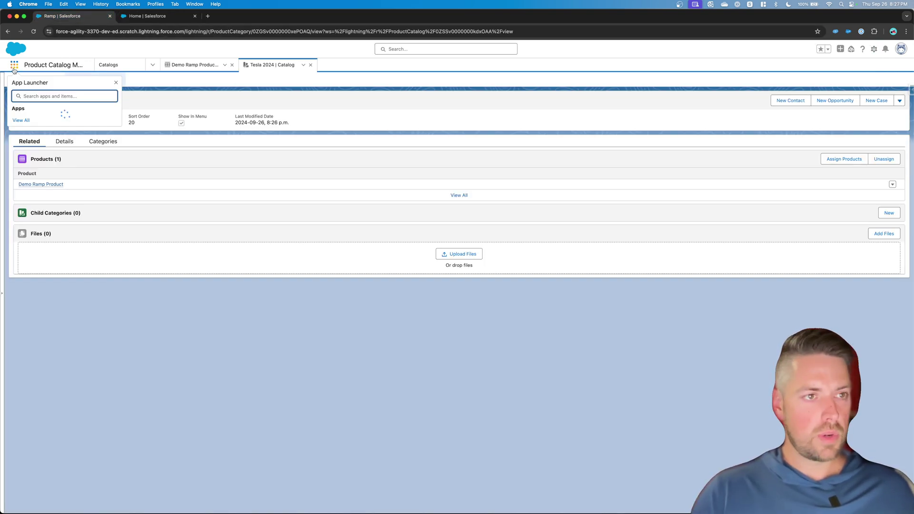
type("qu")
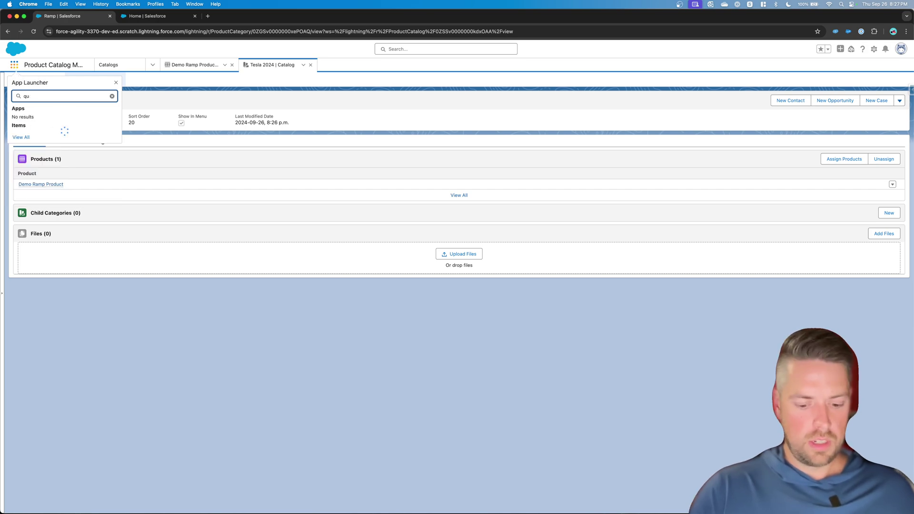
type("otes")
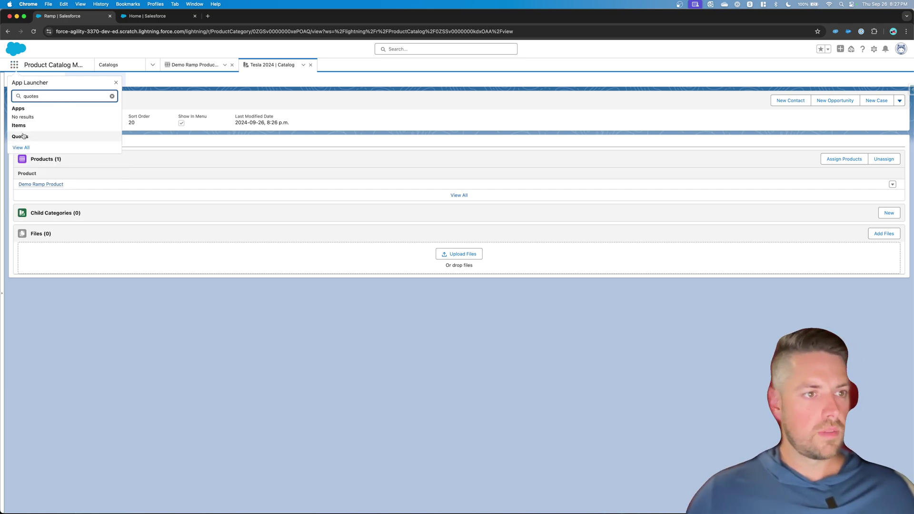
left_click(20, 136)
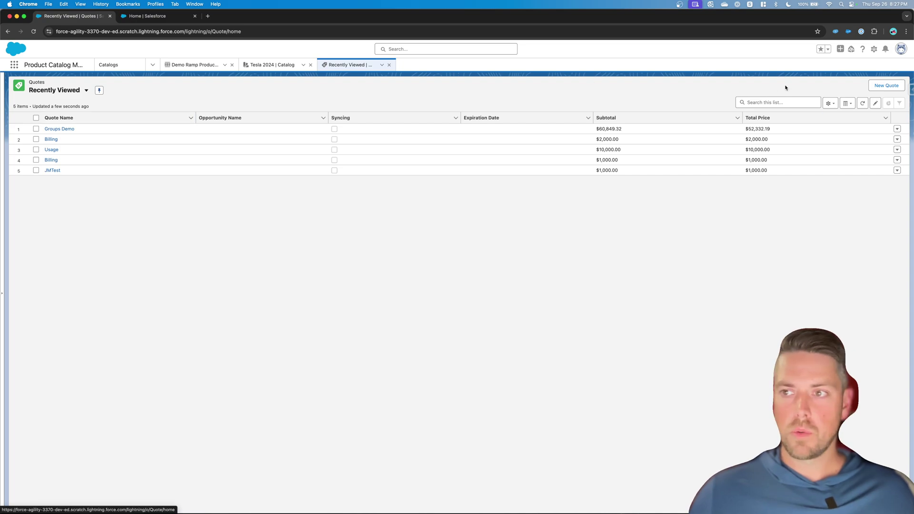
Step: Create and save quote 'Ramp Demo 1' for the Tesla Car Buyer account
left_click(885, 86)
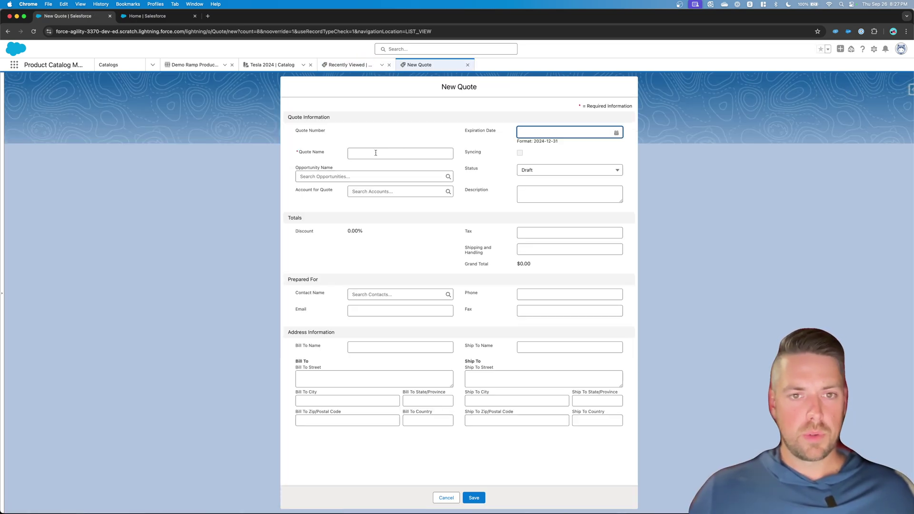
left_click(375, 151)
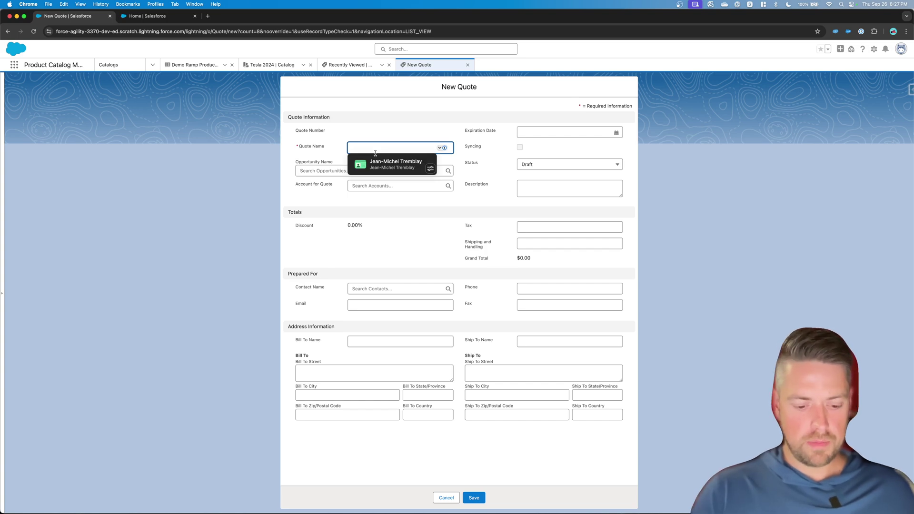
type("Ramp Demo 1")
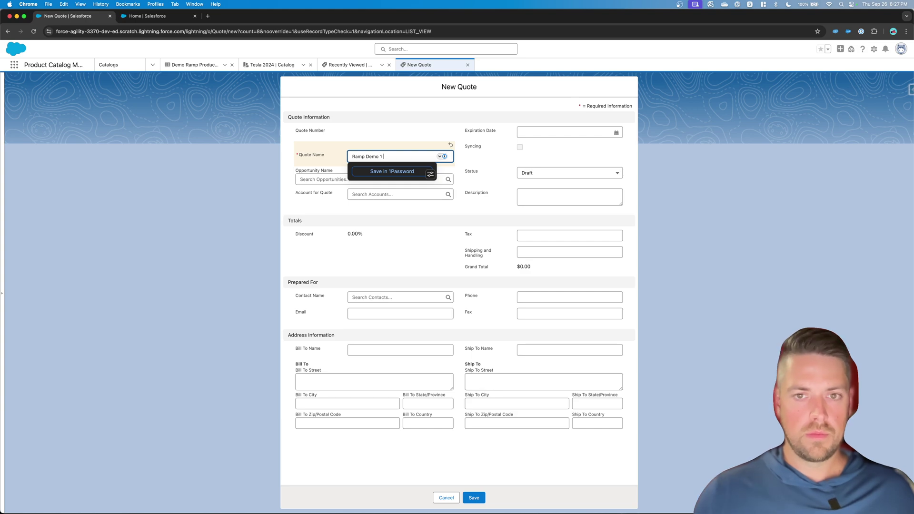
left_click(370, 197)
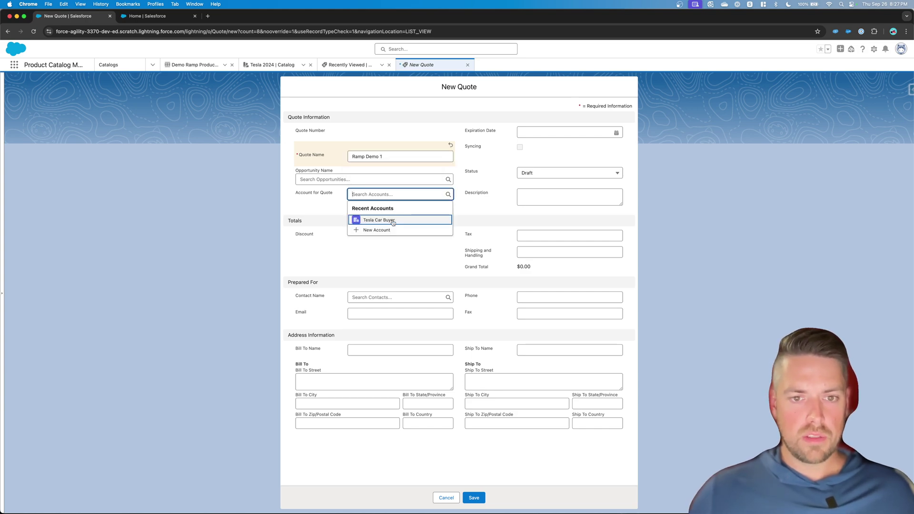
left_click(393, 221)
left_click(483, 497)
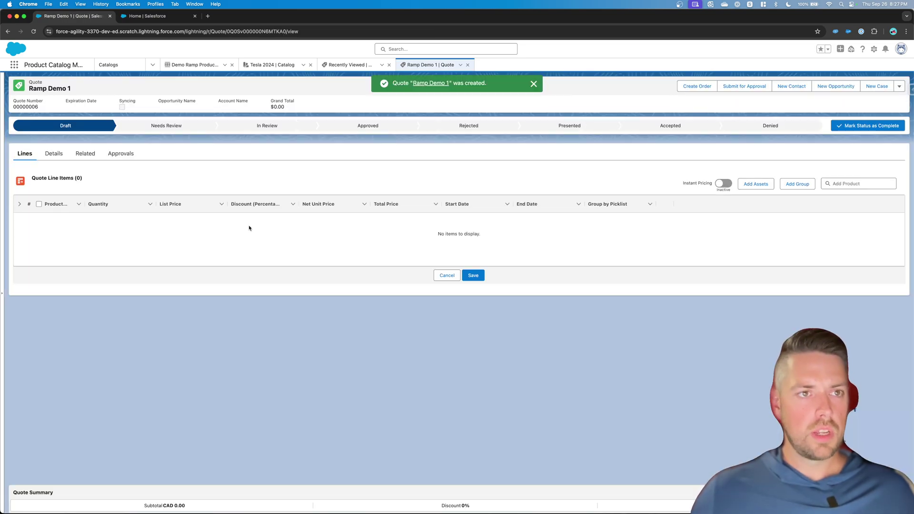
Step: Start browsing product catalogs for the quote with the Standard Price Book
left_click(533, 84)
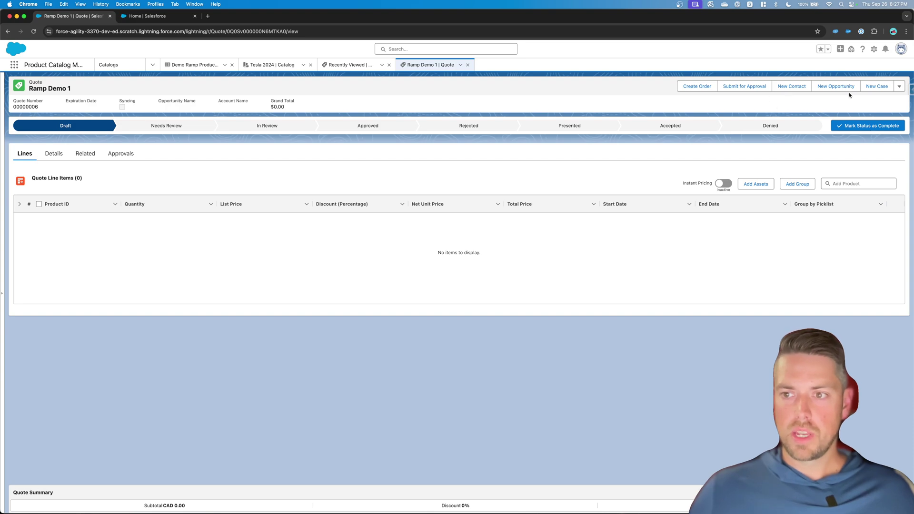
left_click(899, 89)
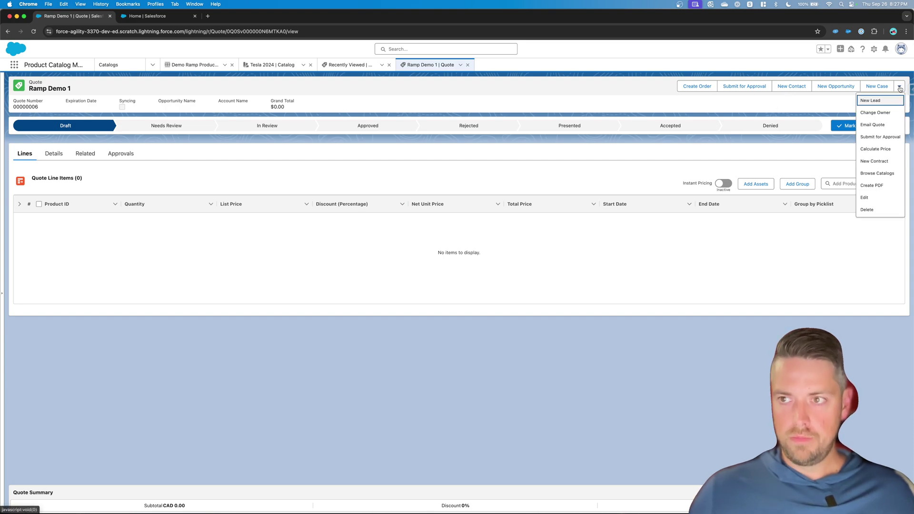
left_click(880, 171)
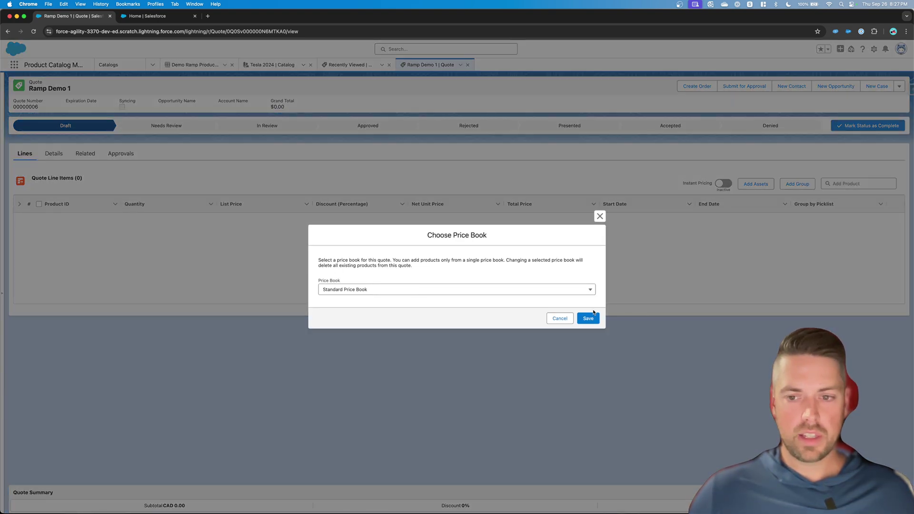
key("Tab")
key("Tab")
key("Return")
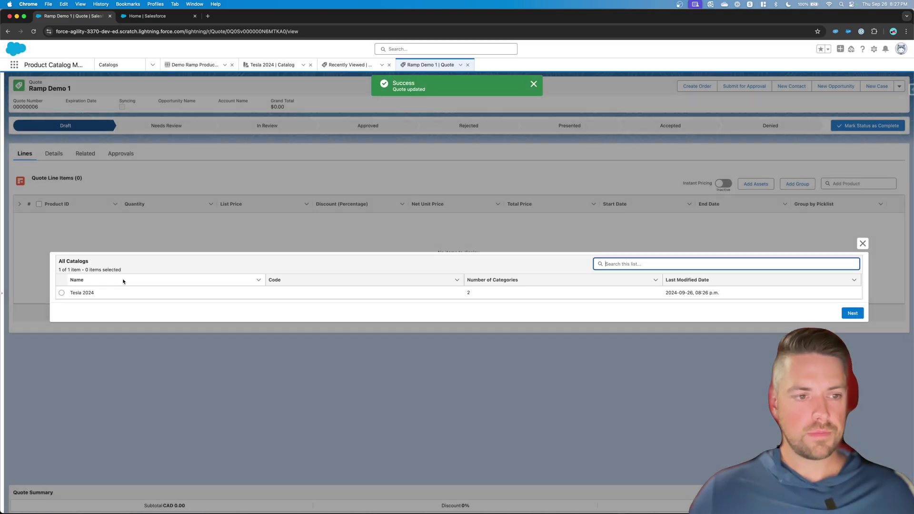
Step: Add one Demo Ramp Product from the Tesla 2024 catalog and save the line at $1,000.00
left_click(61, 293)
left_click(849, 313)
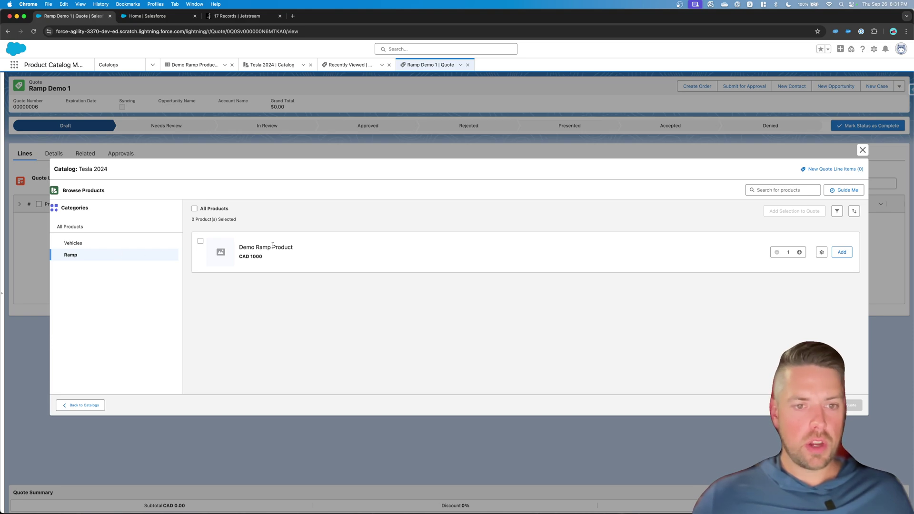
left_click(841, 252)
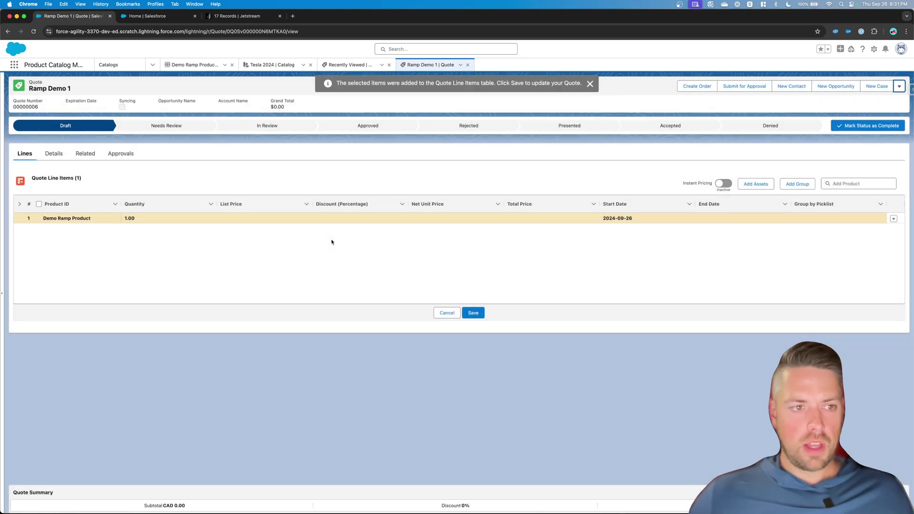
left_click(474, 318)
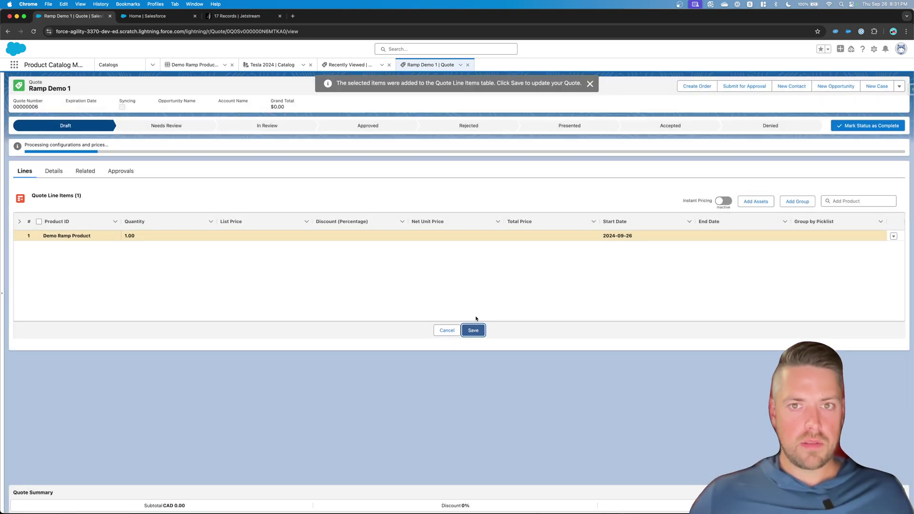
left_click(589, 85)
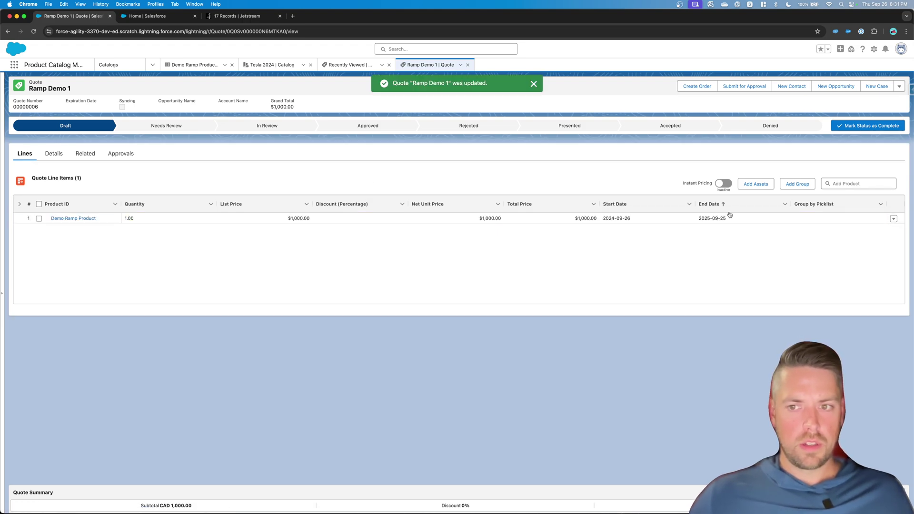
left_click(893, 218)
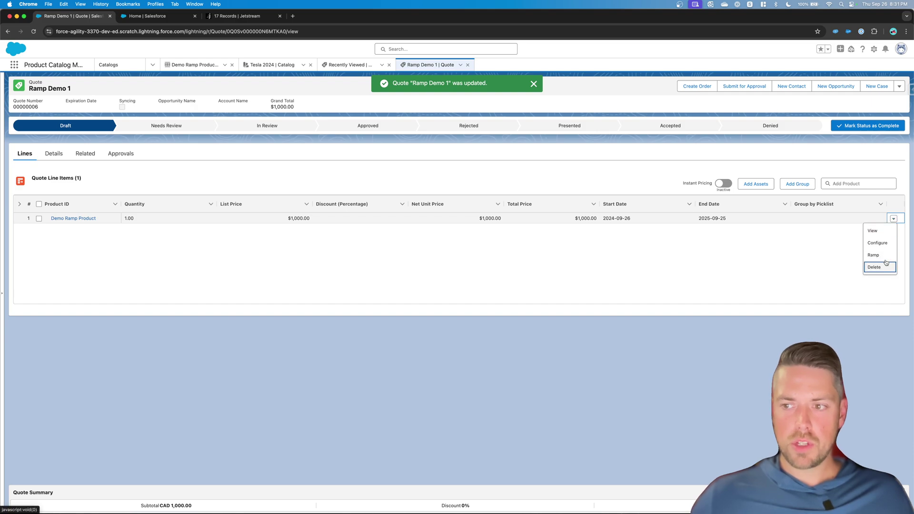
Step: Ramp the Demo Ramp Product line with a 36-month subscription term and trial enabled, generating Trial plus Year-1 to Year-3
left_click(875, 260)
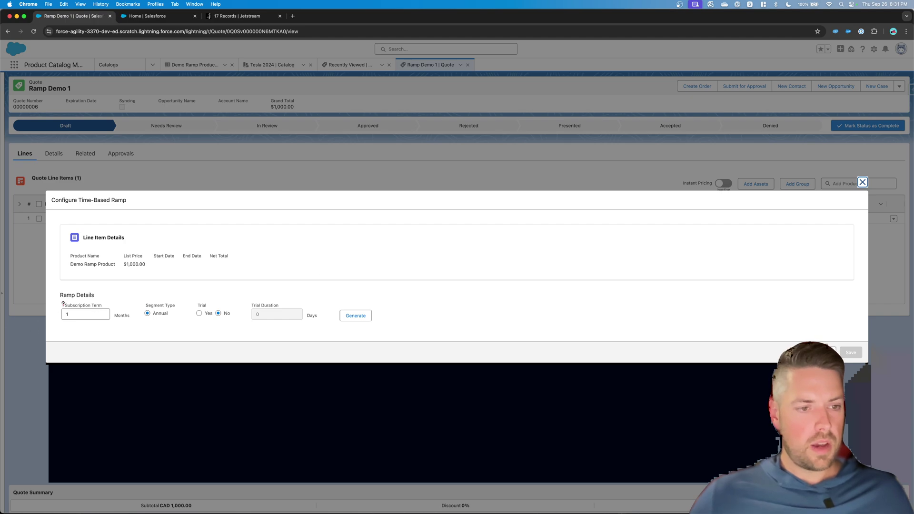
left_click(75, 314)
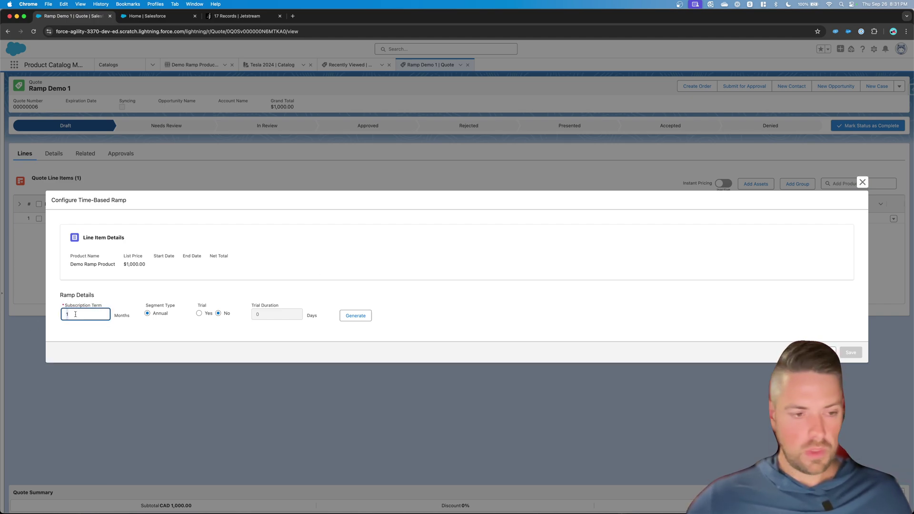
key("BackSpace")
type("36")
left_click(215, 303)
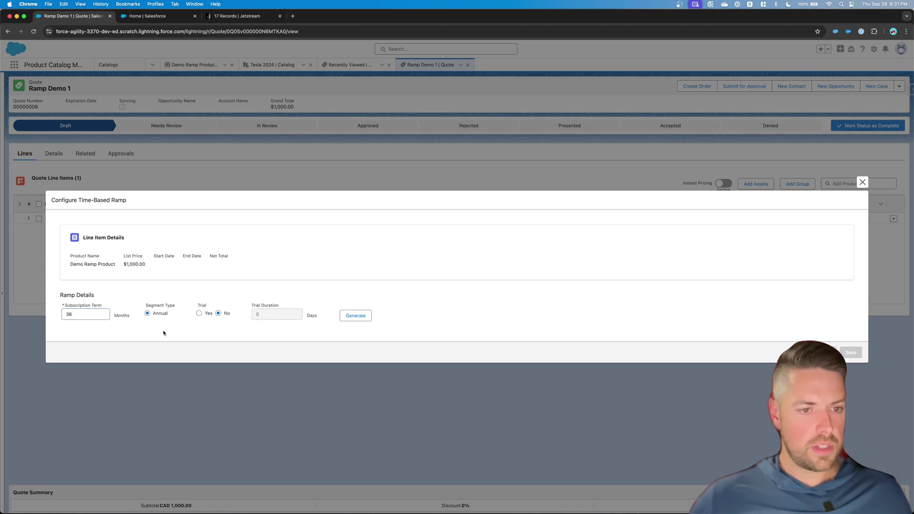
left_click(199, 313)
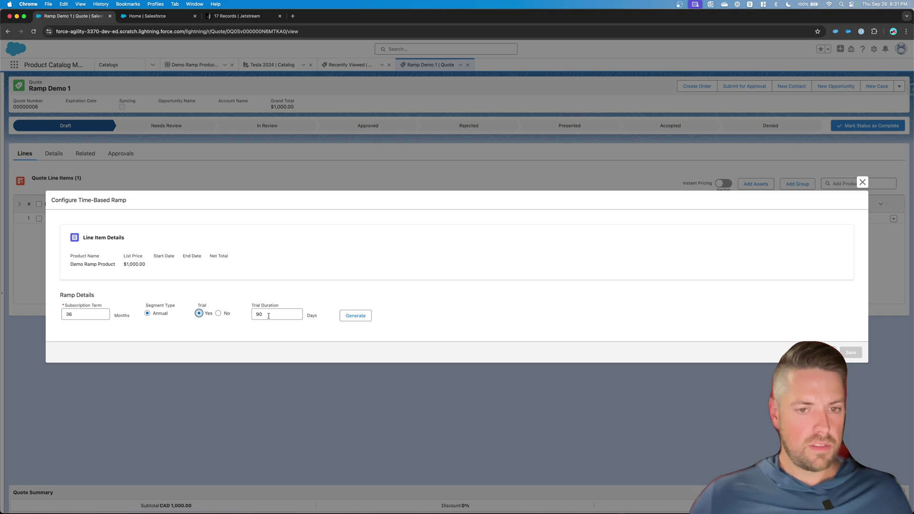
left_click(355, 316)
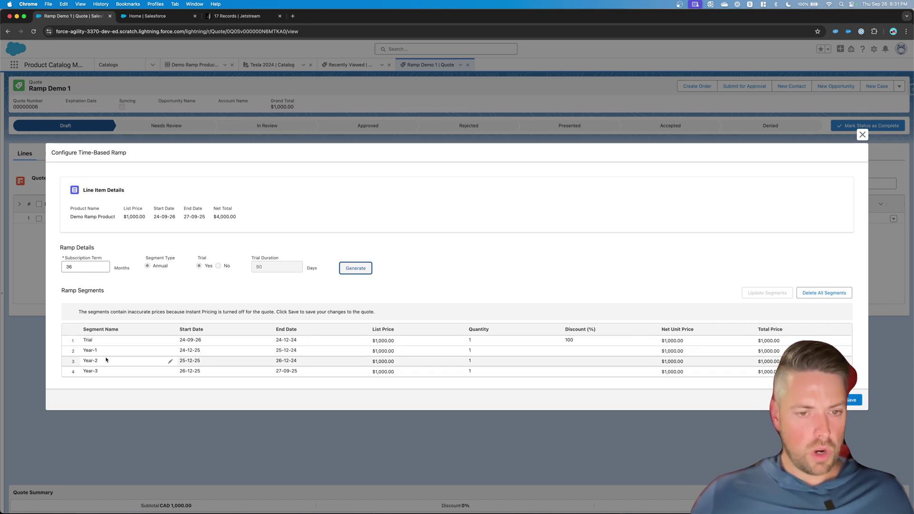
left_click(555, 352)
Step: Set the Year-1, Year-2 and Year-3 quantities to 5, 10 and 20
type("5")
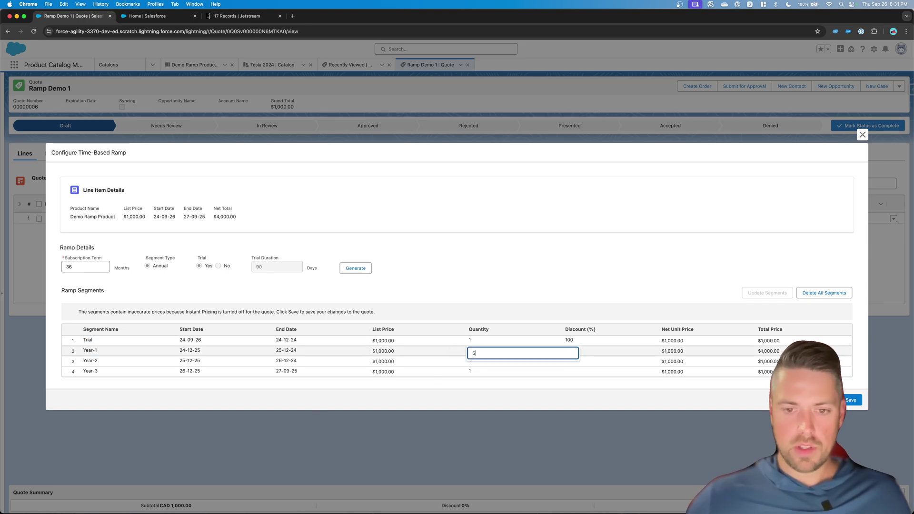
left_click(484, 360)
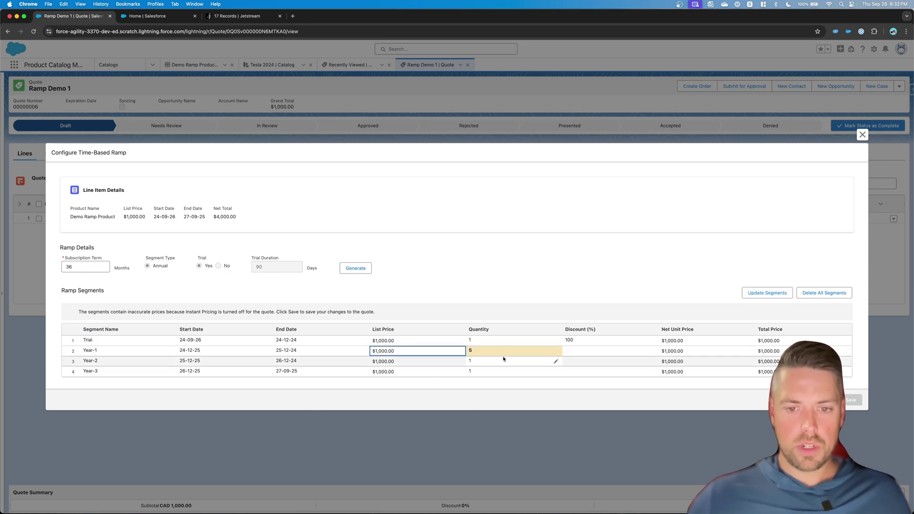
left_click(555, 361)
type("0")
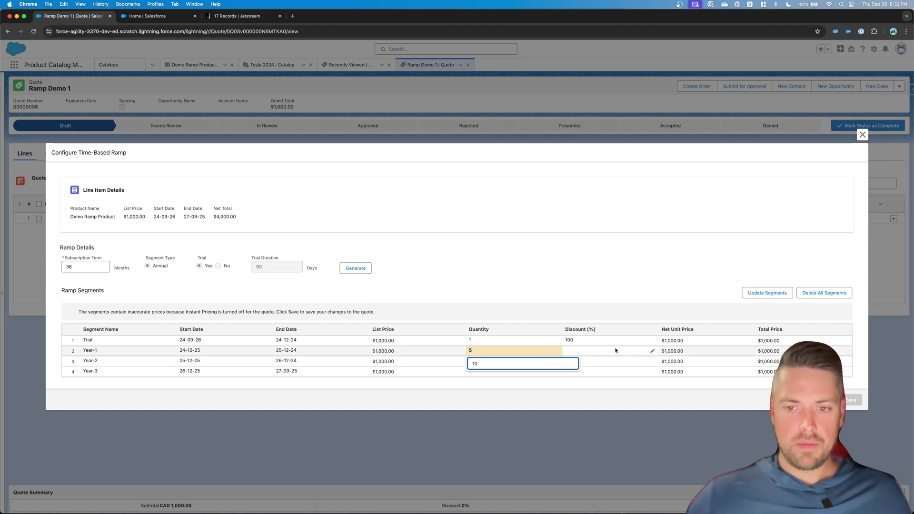
left_click(614, 351)
left_click(513, 376)
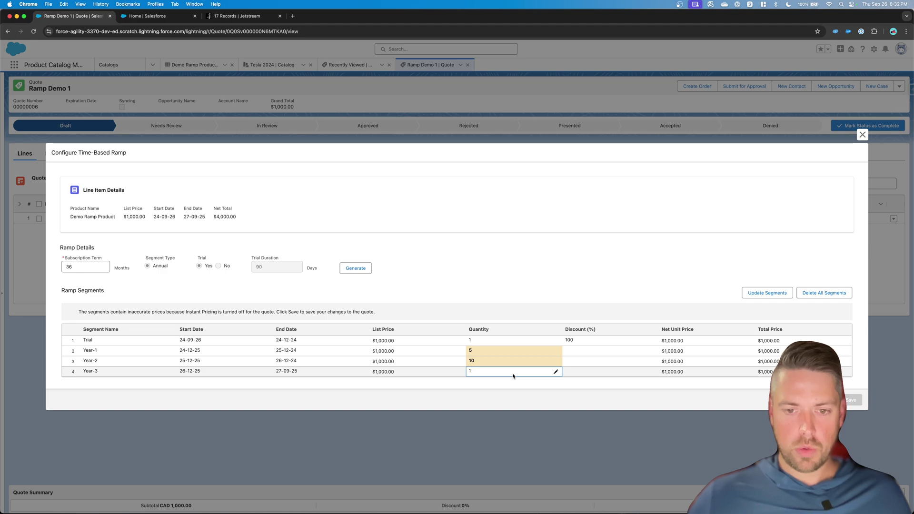
left_click(554, 372)
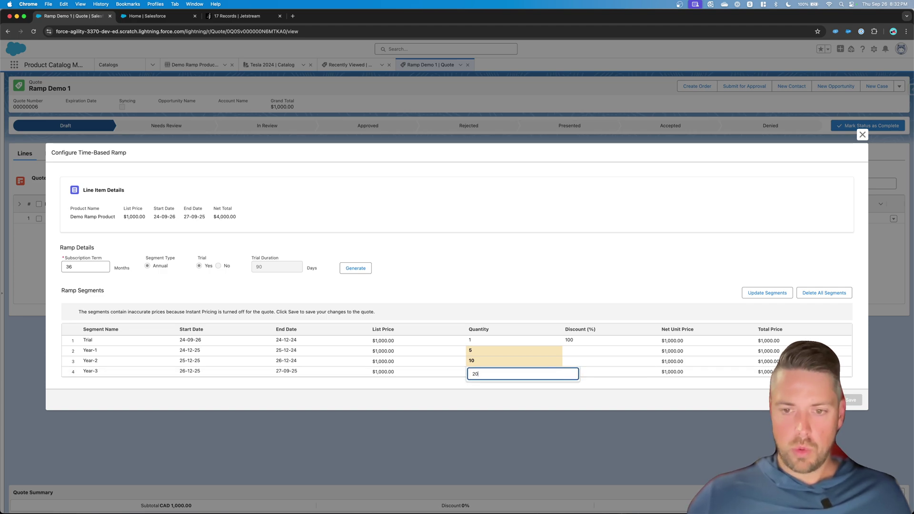
type("20")
left_click(650, 352)
Step: Give Years 1–3 discounts of 10%, 20% and 40%, then update the segments
left_click(650, 351)
type("10")
left_click(650, 362)
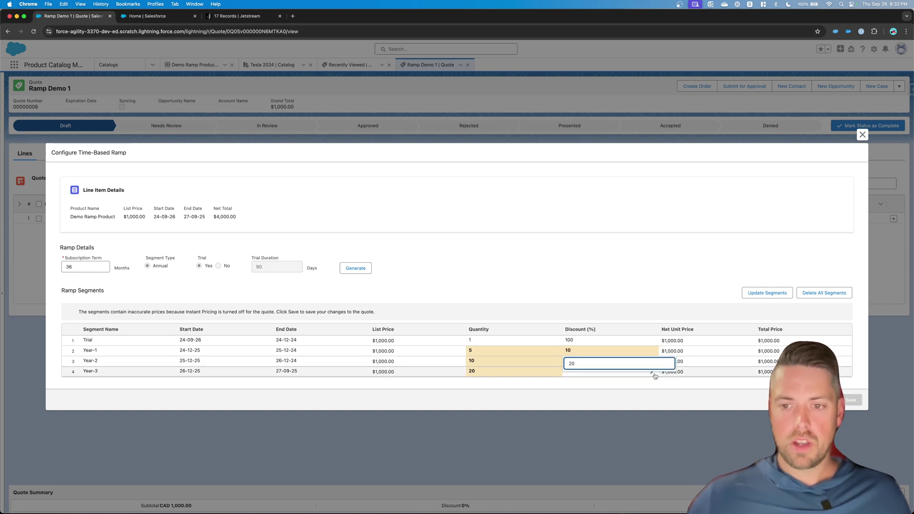
left_click(654, 373)
type("40")
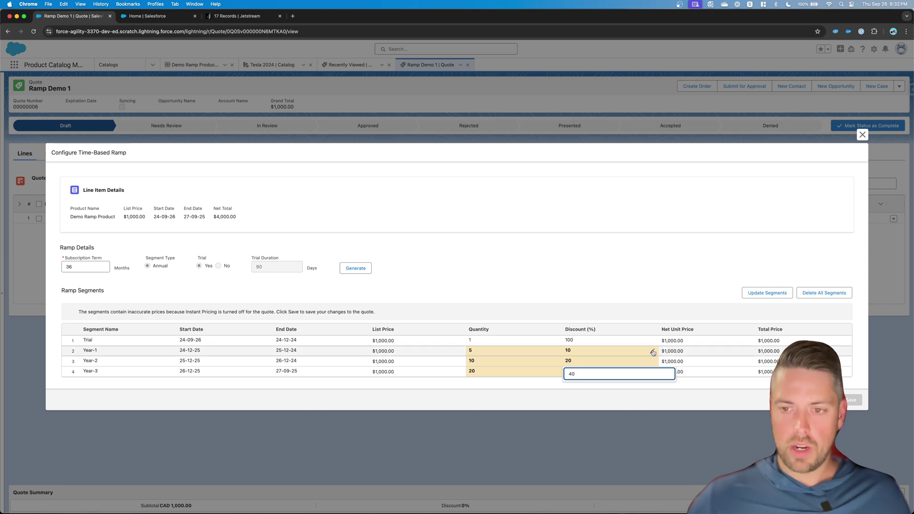
left_click(664, 351)
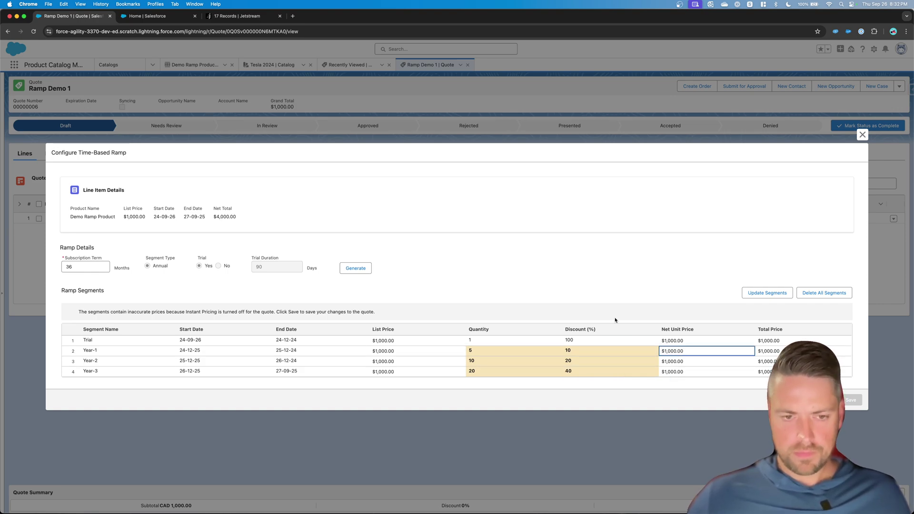
left_click(760, 295)
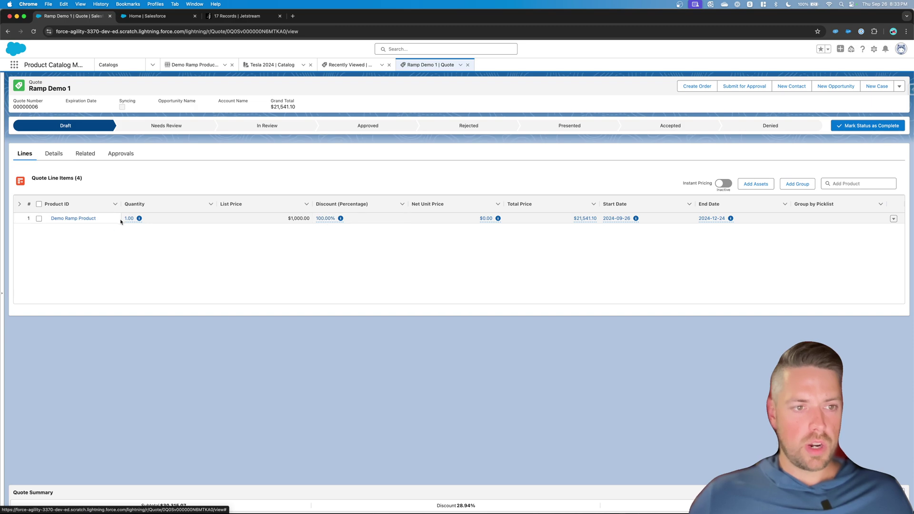
Step: Review the $21,541.10 net total split: Trial $0.00, Year-1 $4,500.00, Year-2 $8,000.00, Year-3 $9,041.10
left_click(139, 218)
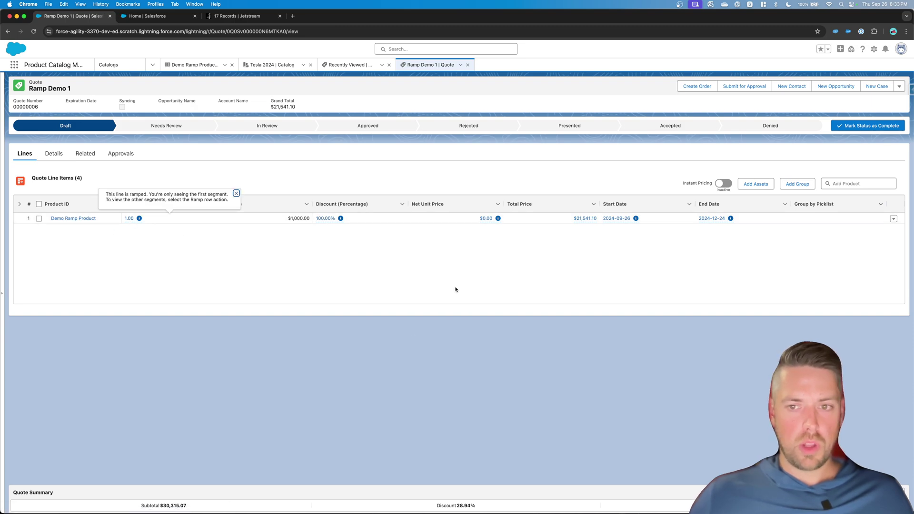
left_click(584, 219)
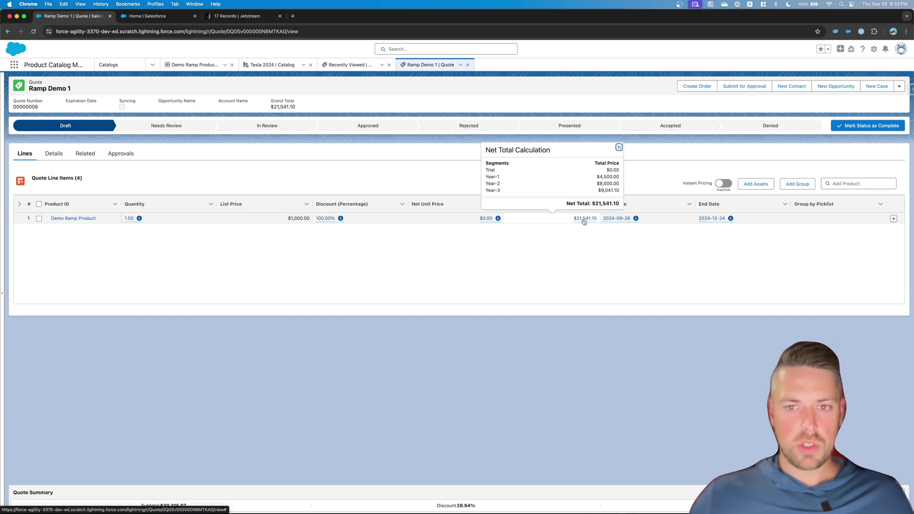